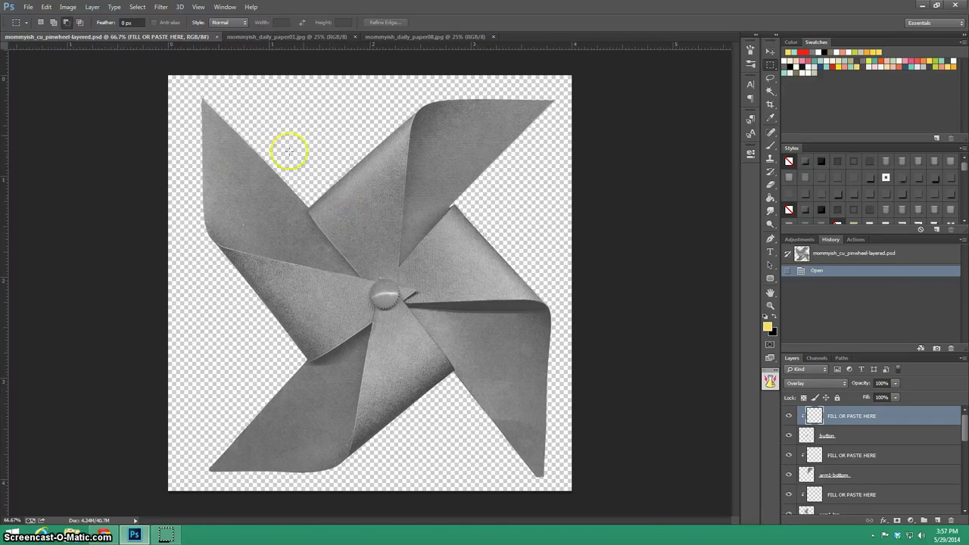
Step: Identify the button, arm1-bottom and arm1-top layers by toggling each one's visibility
{"action": "left_click", "coordinate": [851, 439]}
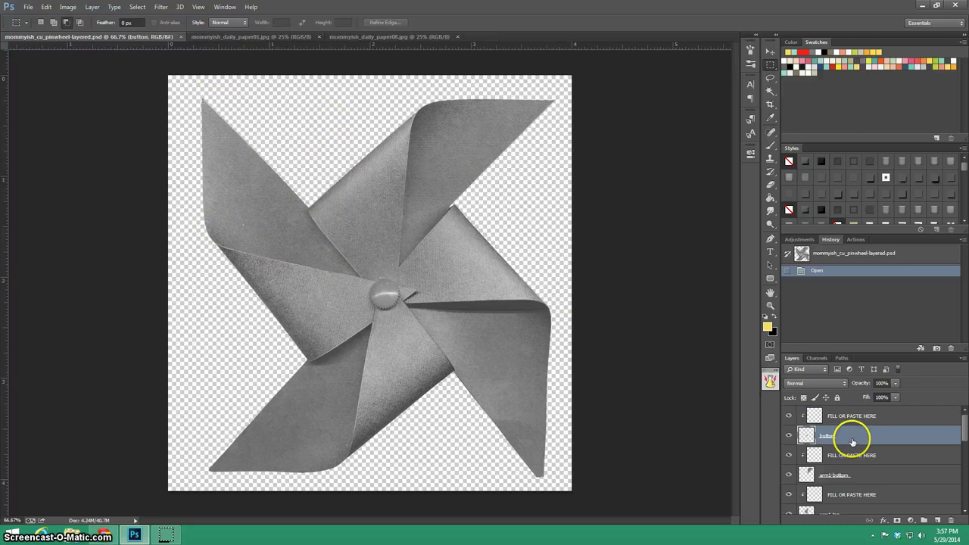
{"action": "scroll", "coordinate": [848, 440], "scroll_direction": "down", "scroll_amount": 3}
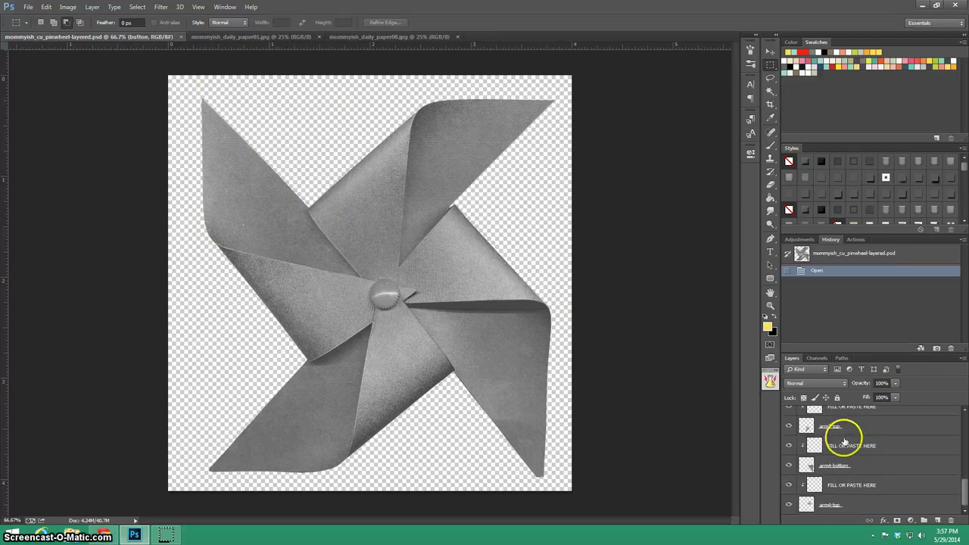
{"action": "scroll", "coordinate": [844, 451], "scroll_direction": "up", "scroll_amount": 3}
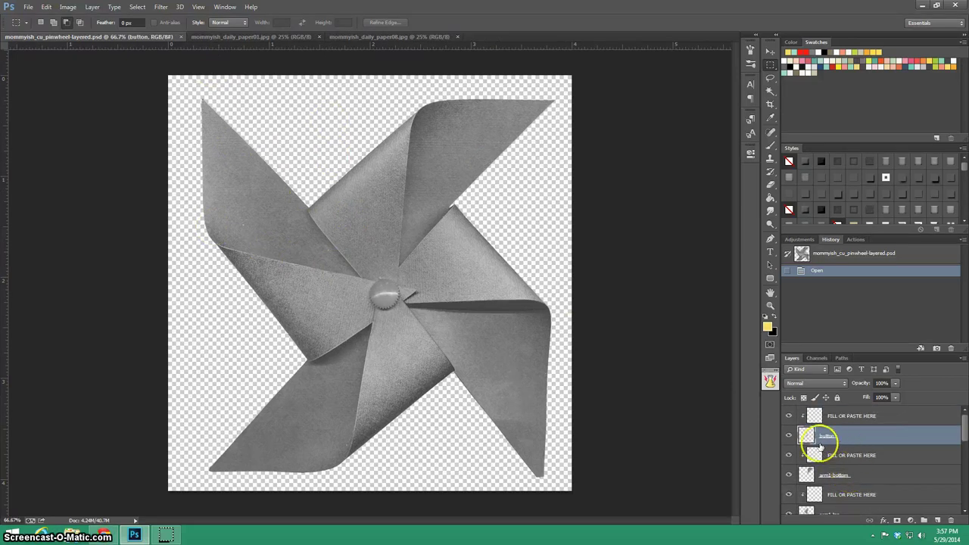
{"action": "left_click", "coordinate": [789, 437]}
{"action": "left_click", "coordinate": [789, 437]}
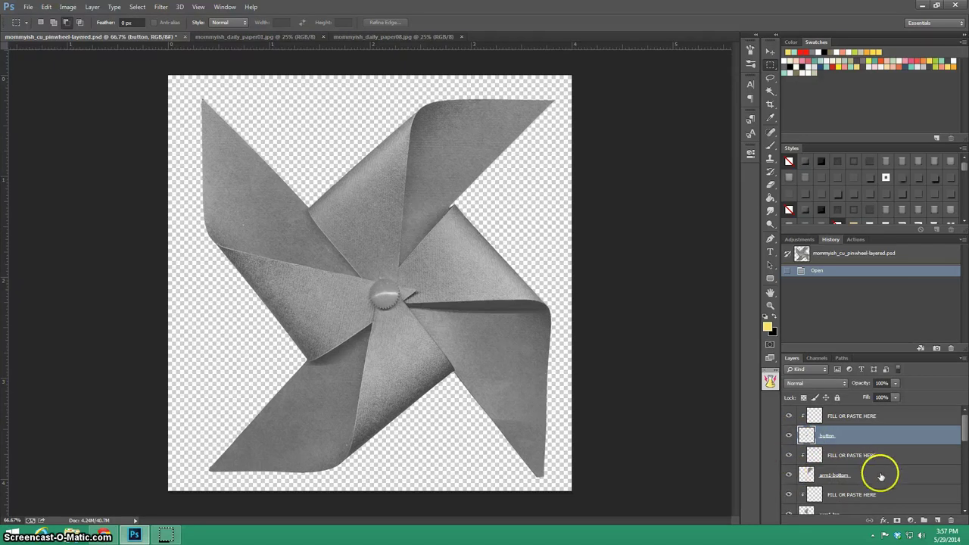
{"action": "left_click", "coordinate": [794, 477]}
{"action": "left_click", "coordinate": [789, 475]}
{"action": "left_click", "coordinate": [789, 474]}
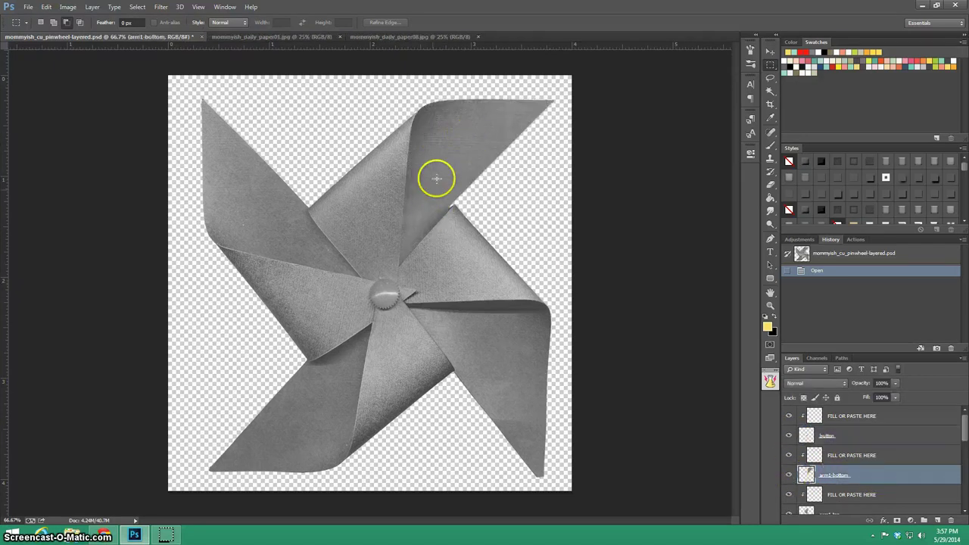
{"action": "scroll", "coordinate": [814, 496], "scroll_direction": "down", "scroll_amount": 1}
{"action": "left_click", "coordinate": [789, 495]}
{"action": "left_click", "coordinate": [789, 495]}
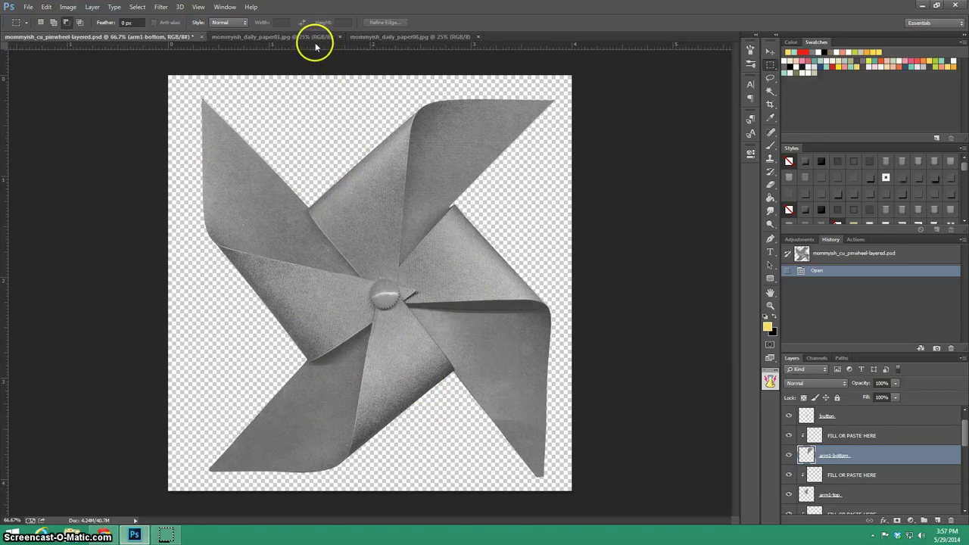
Step: Test a yellow fill on the top-right blade's FILL OR PASTE HERE layer, then undo it
{"action": "left_click", "coordinate": [857, 441]}
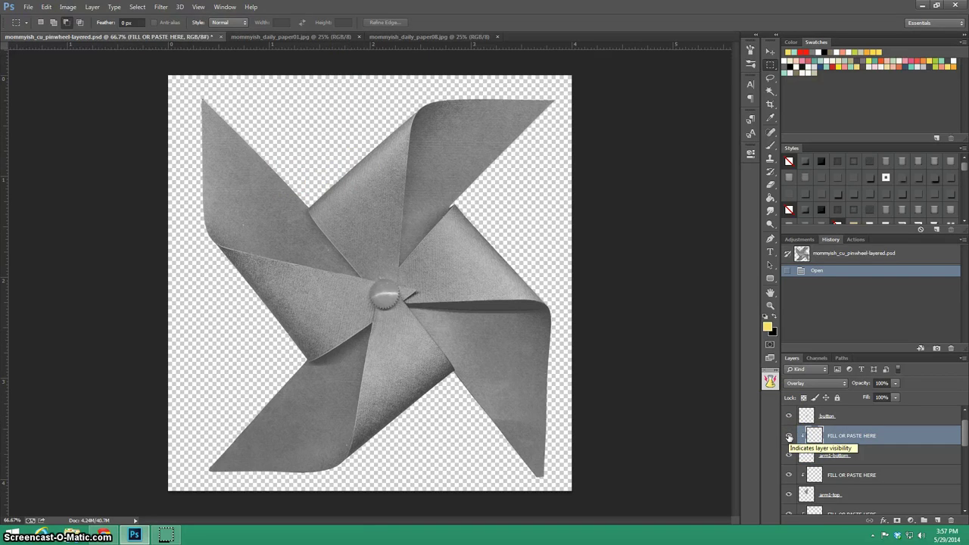
{"action": "left_click", "coordinate": [801, 413]}
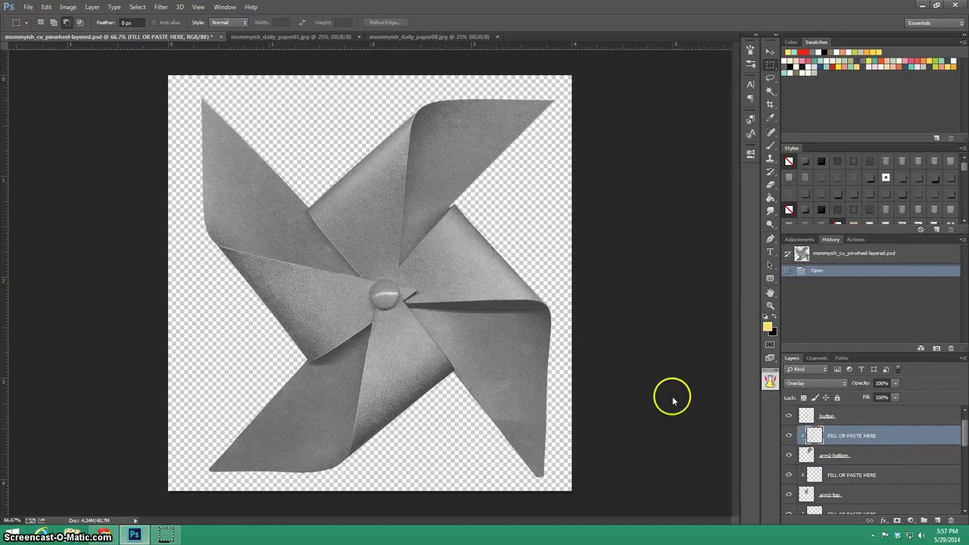
{"action": "left_click", "coordinate": [769, 200]}
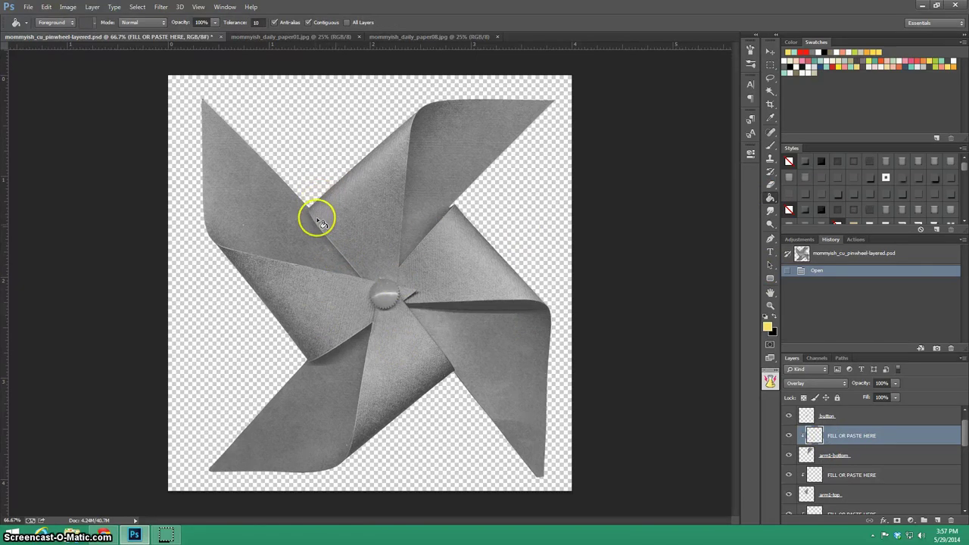
{"action": "left_click", "coordinate": [345, 222]}
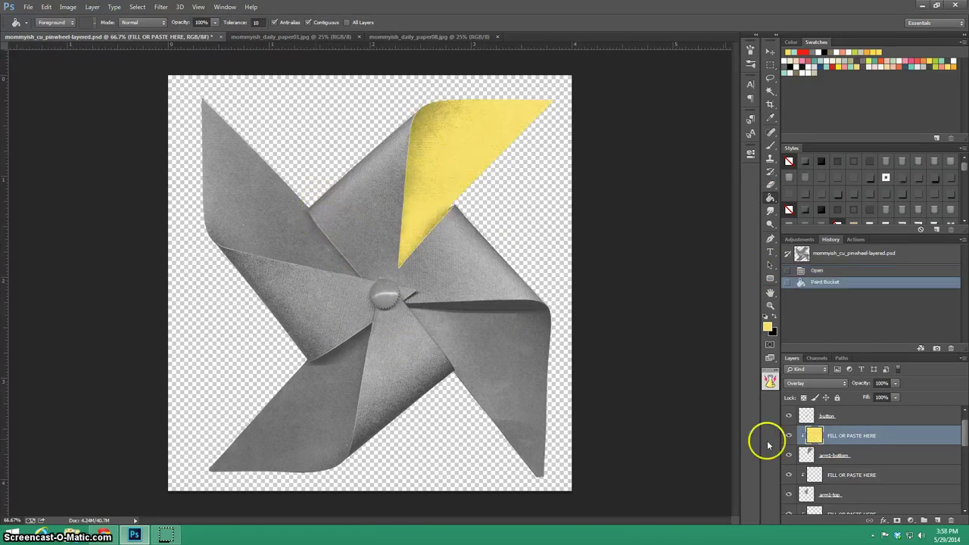
{"action": "left_click", "coordinate": [817, 270]}
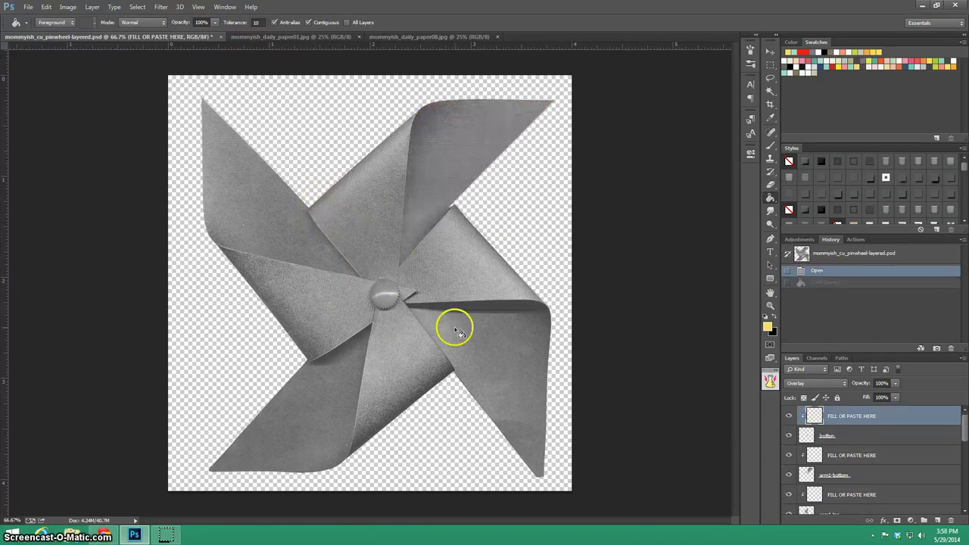
Step: Select the entire graph paper01 image, then go back to the pinwheel template
{"action": "left_click", "coordinate": [255, 36]}
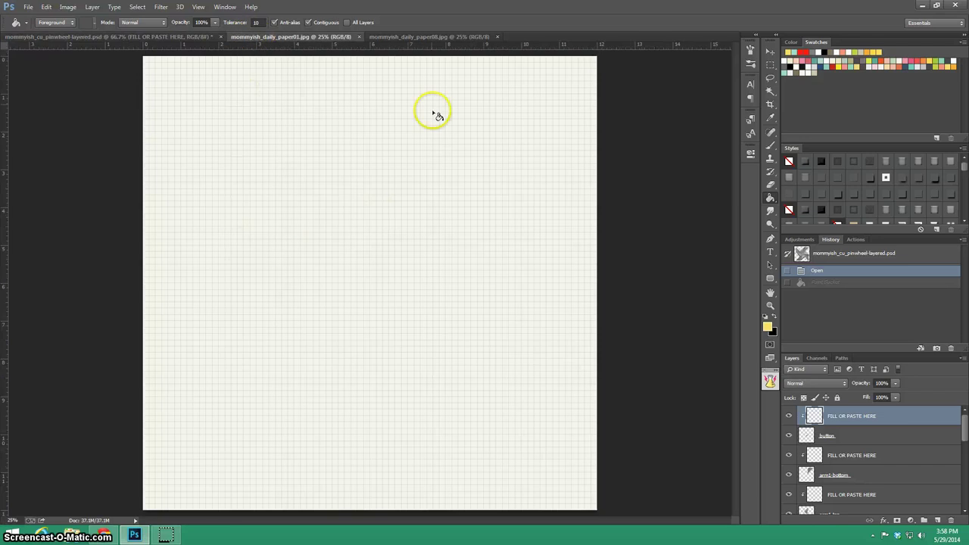
{"action": "left_click", "coordinate": [398, 36]}
{"action": "left_click", "coordinate": [295, 37]}
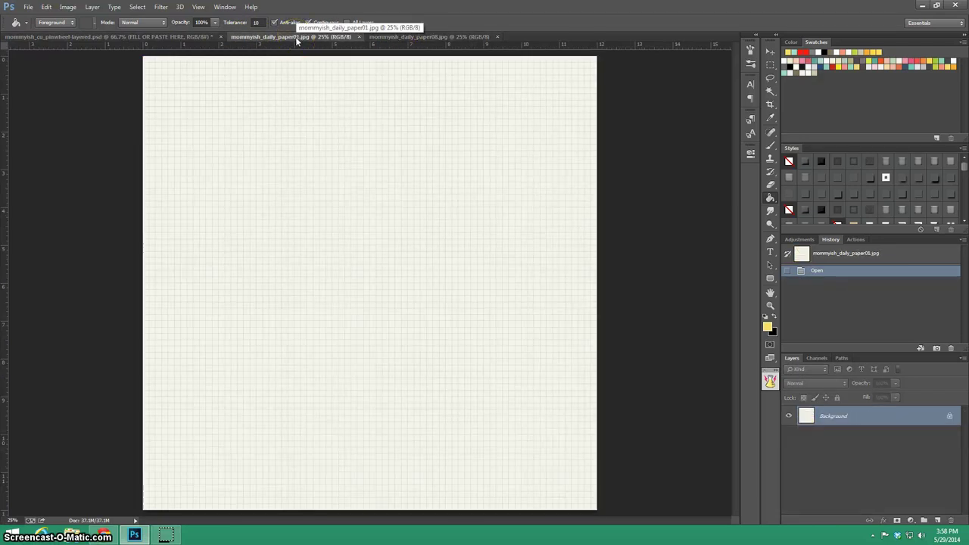
{"action": "left_click", "coordinate": [389, 38]}
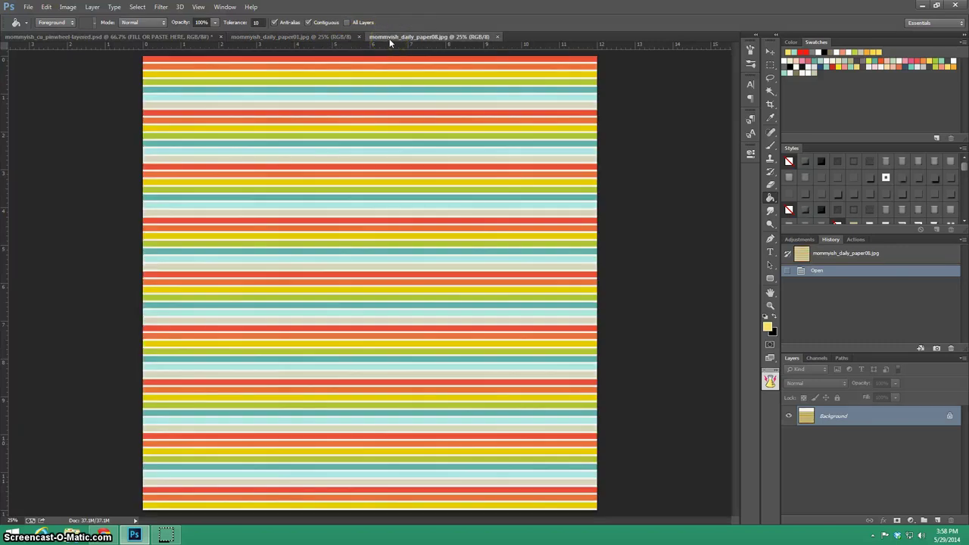
{"action": "left_click", "coordinate": [326, 36]}
{"action": "key", "text": "ctrl+a"}
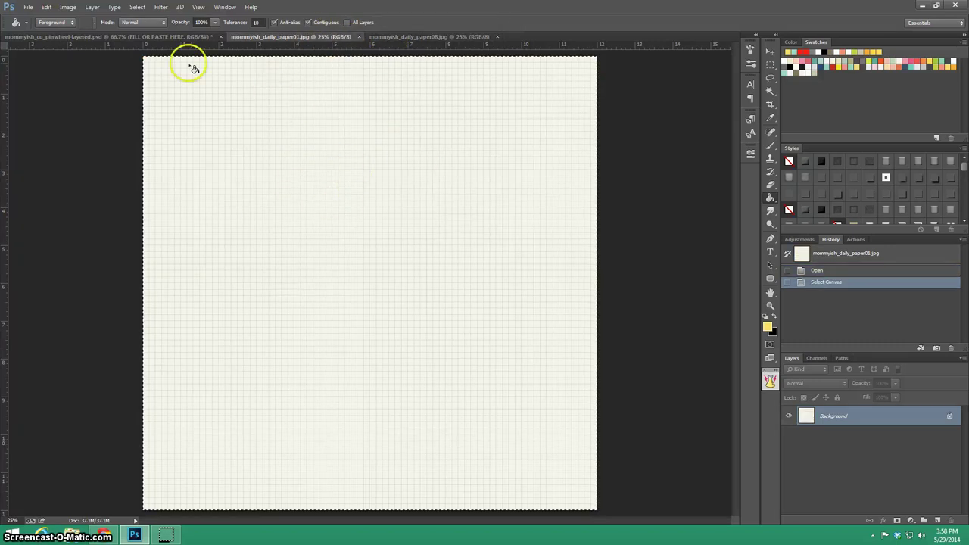
{"action": "left_click", "coordinate": [155, 40]}
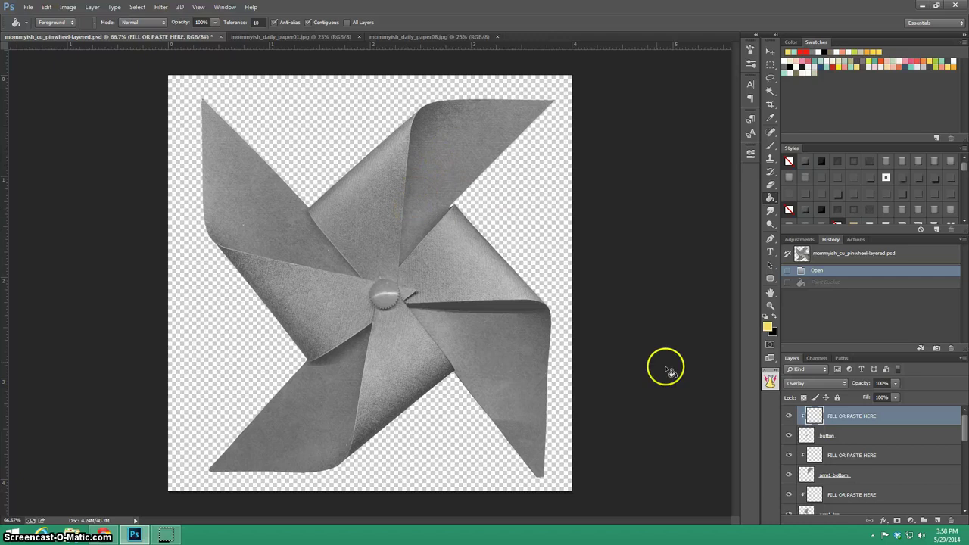
Step: Target the FILL OR PASTE HERE layer above arm1-bottom, checking the top-right arm's visibility
{"action": "left_click", "coordinate": [860, 477]}
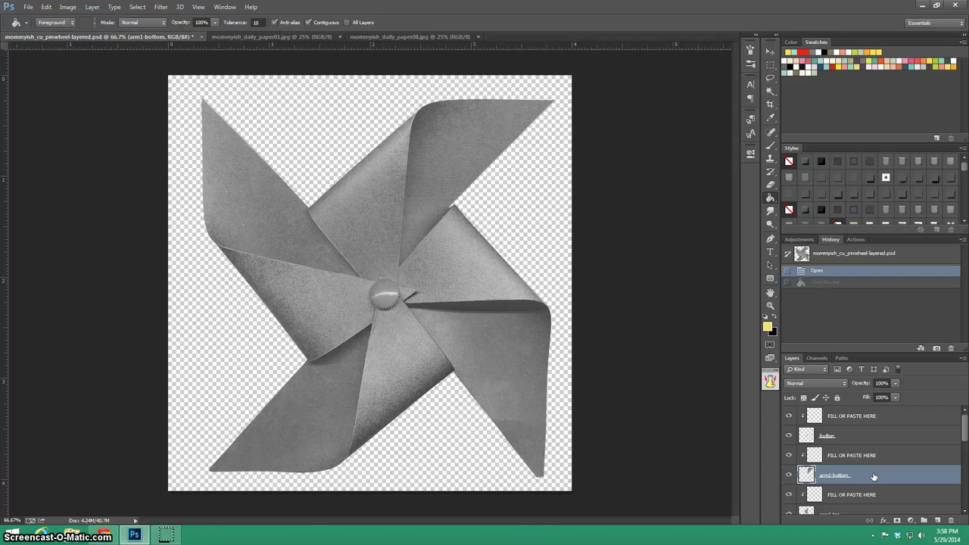
{"action": "mouse_move", "coordinate": [874, 470]}
{"action": "left_mouse_down"}
{"action": "mouse_move", "coordinate": [837, 465]}
{"action": "mouse_move", "coordinate": [869, 459]}
{"action": "left_mouse_up"}
{"action": "left_click", "coordinate": [869, 459]}
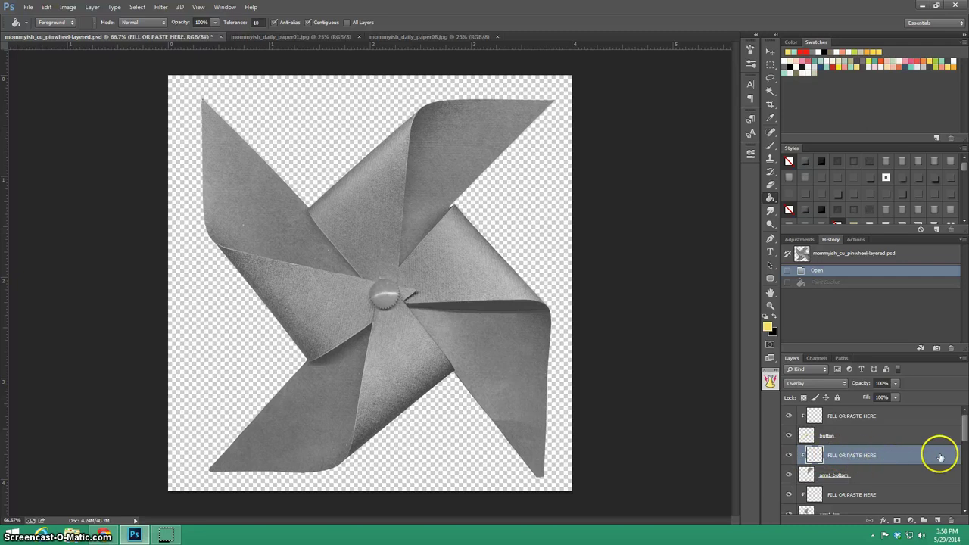
{"action": "left_click", "coordinate": [882, 474]}
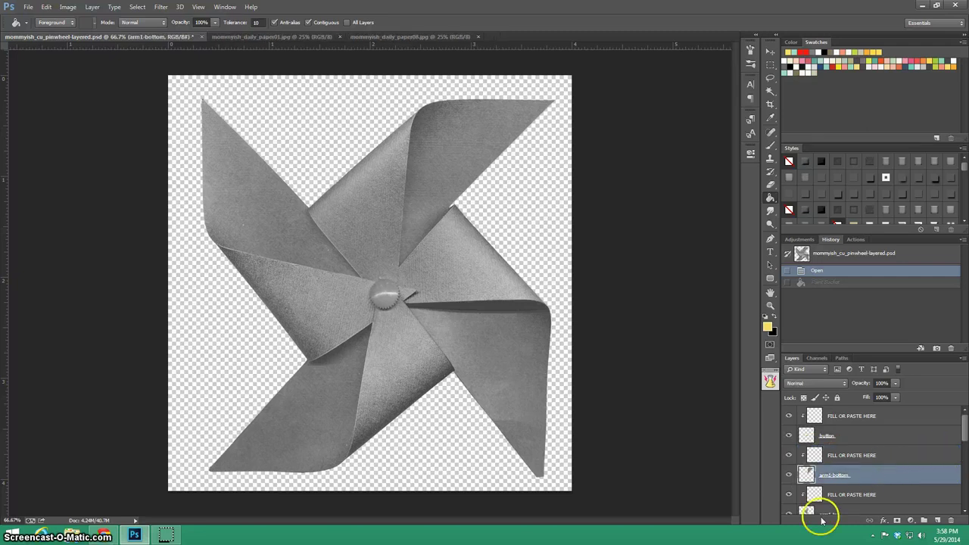
{"action": "left_click", "coordinate": [788, 475]}
{"action": "left_click", "coordinate": [788, 476]}
{"action": "left_click", "coordinate": [788, 476]}
{"action": "left_click", "coordinate": [788, 475]}
{"action": "left_click", "coordinate": [843, 473]}
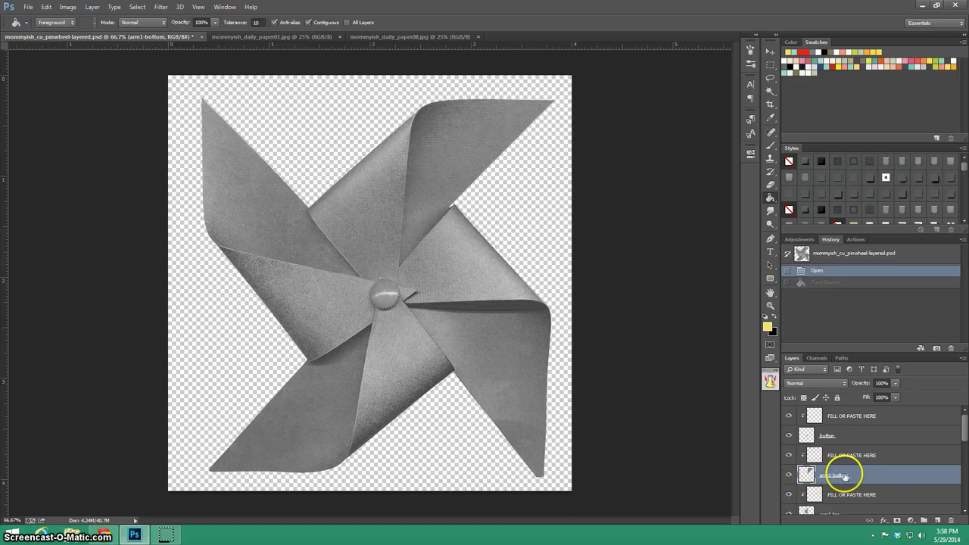
{"action": "left_click", "coordinate": [846, 456]}
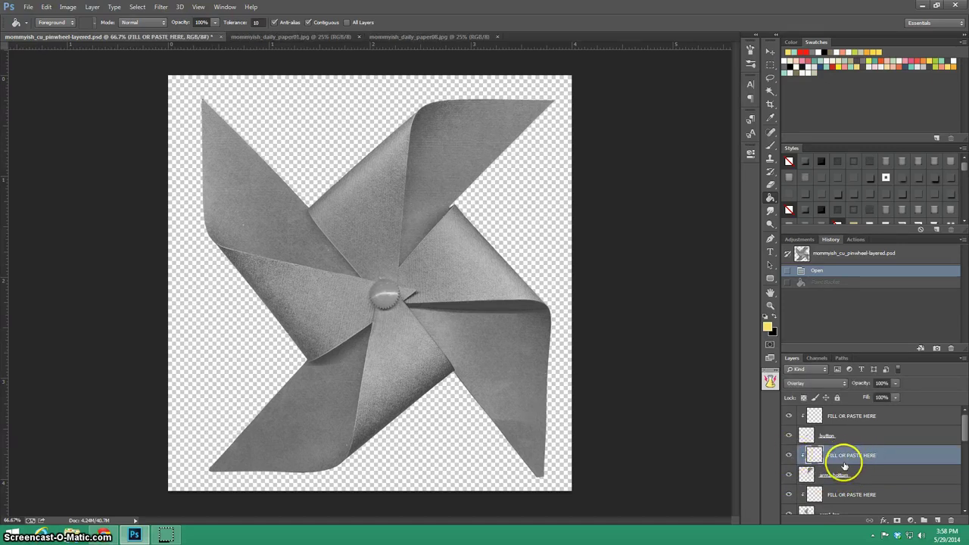
Step: Paste the graph paper into the top-right, upper-left, lower-left and lower-right blade fill layers
{"action": "key", "text": "ctrl+v"}
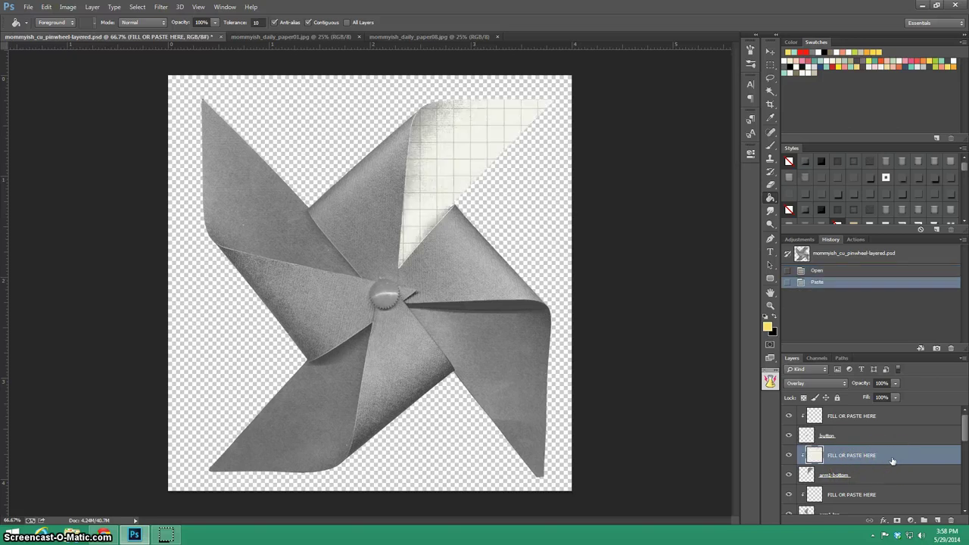
{"action": "scroll", "coordinate": [854, 448], "scroll_direction": "down", "scroll_amount": 2}
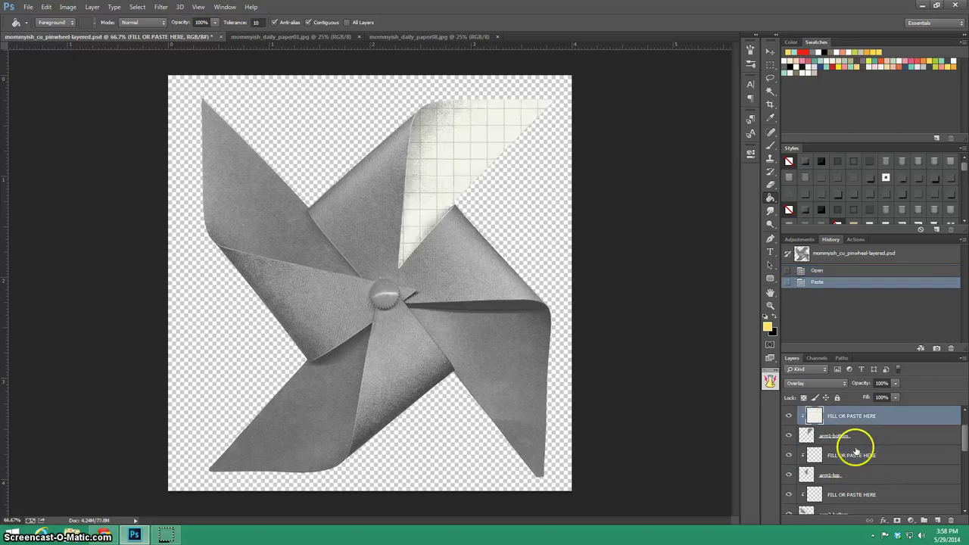
{"action": "scroll", "coordinate": [856, 448], "scroll_direction": "down", "scroll_amount": 1}
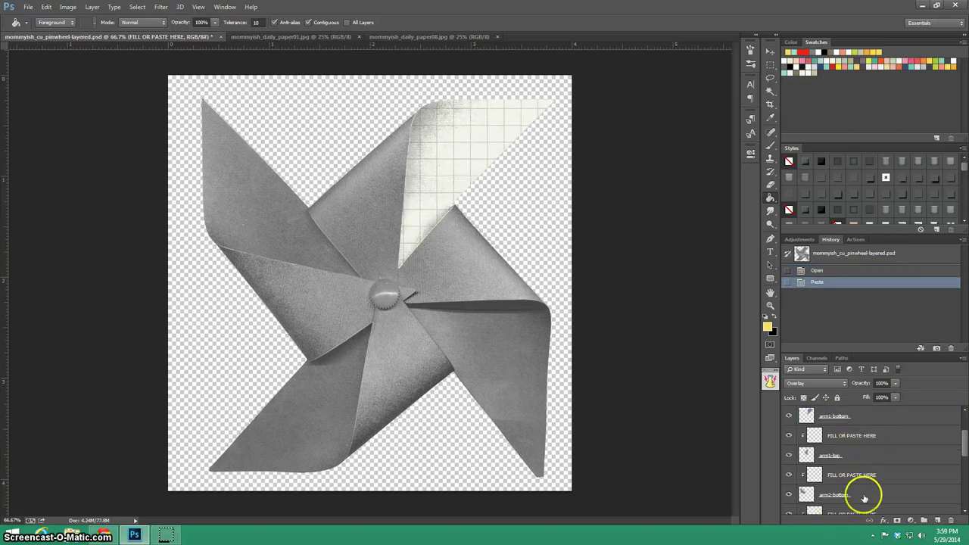
{"action": "left_click", "coordinate": [875, 475]}
{"action": "key", "text": "ctrl+v"}
{"action": "scroll", "coordinate": [874, 477], "scroll_direction": "down", "scroll_amount": 3}
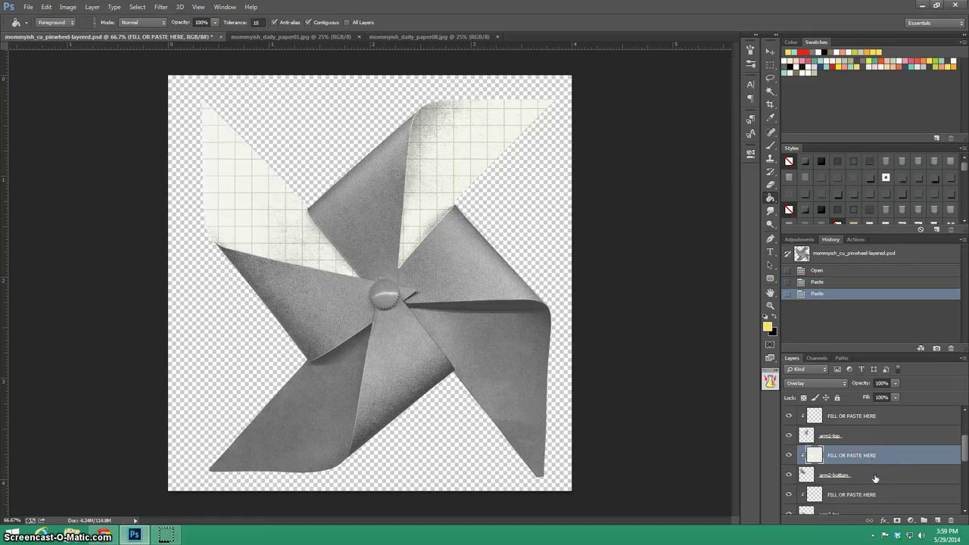
{"action": "scroll", "coordinate": [876, 481], "scroll_direction": "down", "scroll_amount": 1}
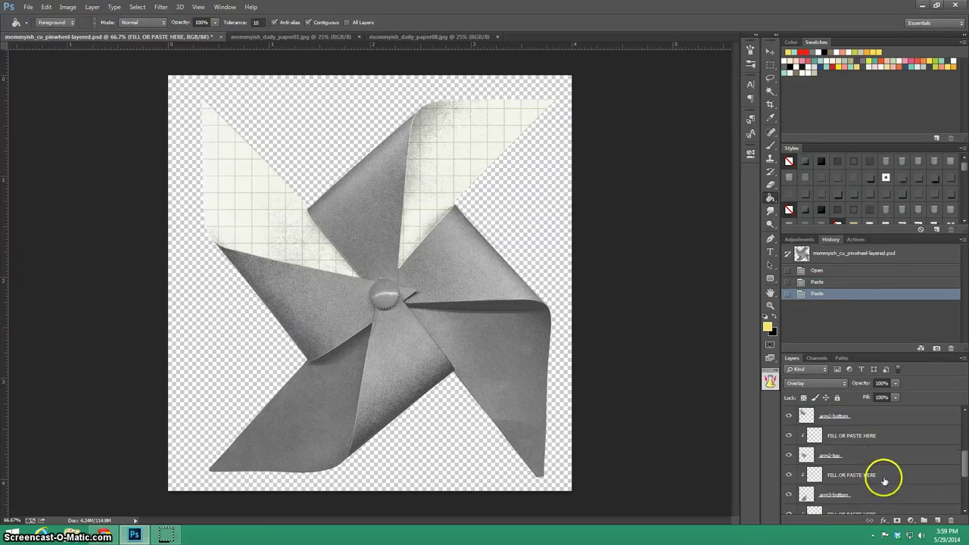
{"action": "left_click", "coordinate": [882, 475]}
{"action": "key", "text": "ctrl+v"}
{"action": "scroll", "coordinate": [882, 483], "scroll_direction": "down", "scroll_amount": 5}
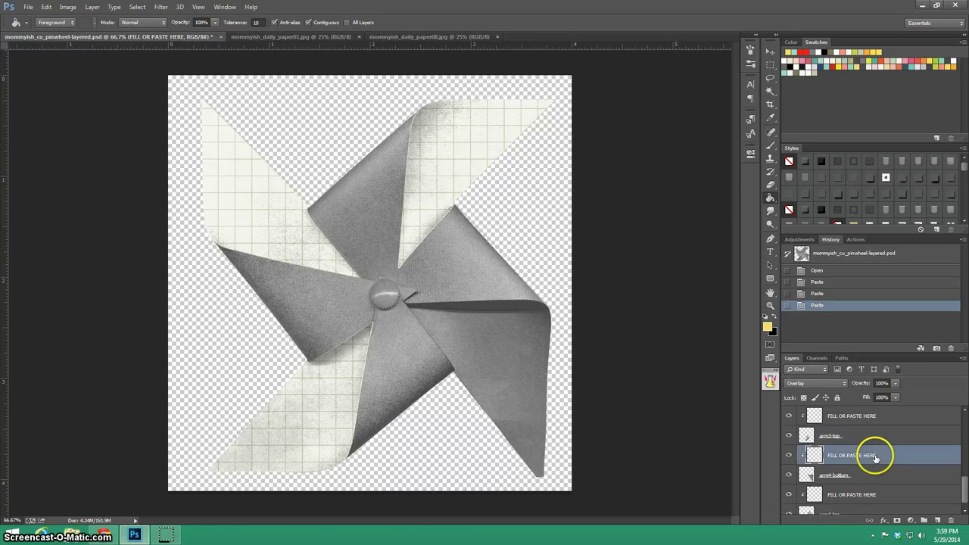
{"action": "left_click", "coordinate": [873, 457]}
{"action": "key", "text": "ctrl+v"}
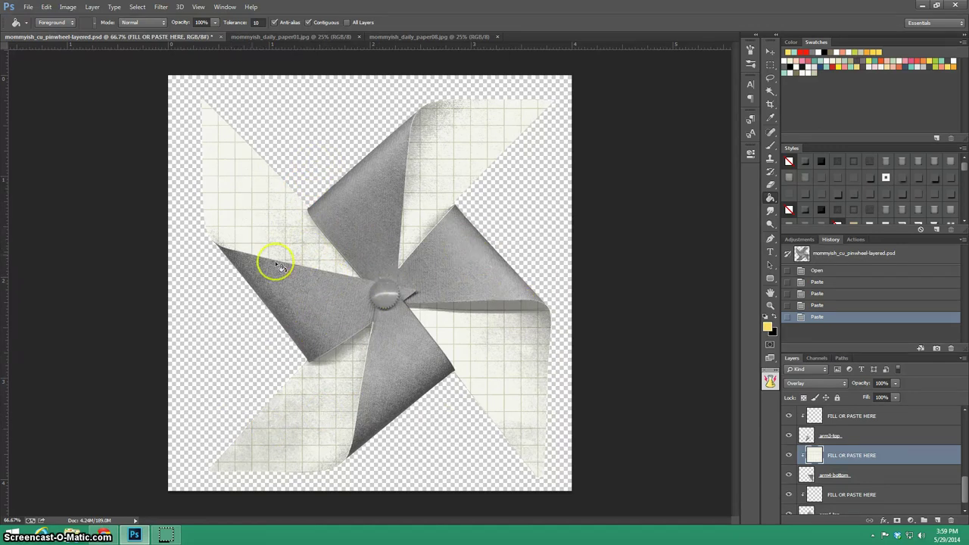
Step: Select all of the striped paper08 image and paste it into the arm1-top fill layer
{"action": "left_click", "coordinate": [408, 37]}
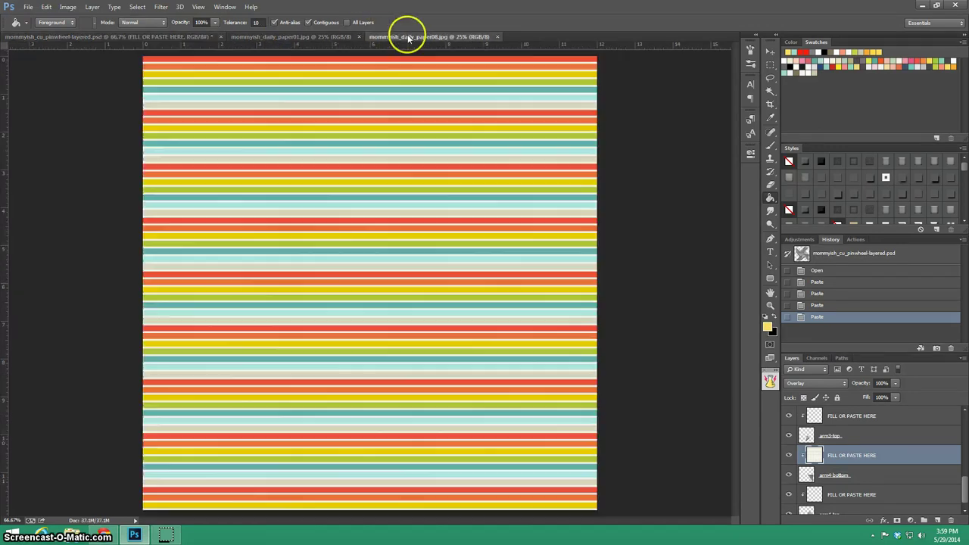
{"action": "key", "text": "ctrl+a"}
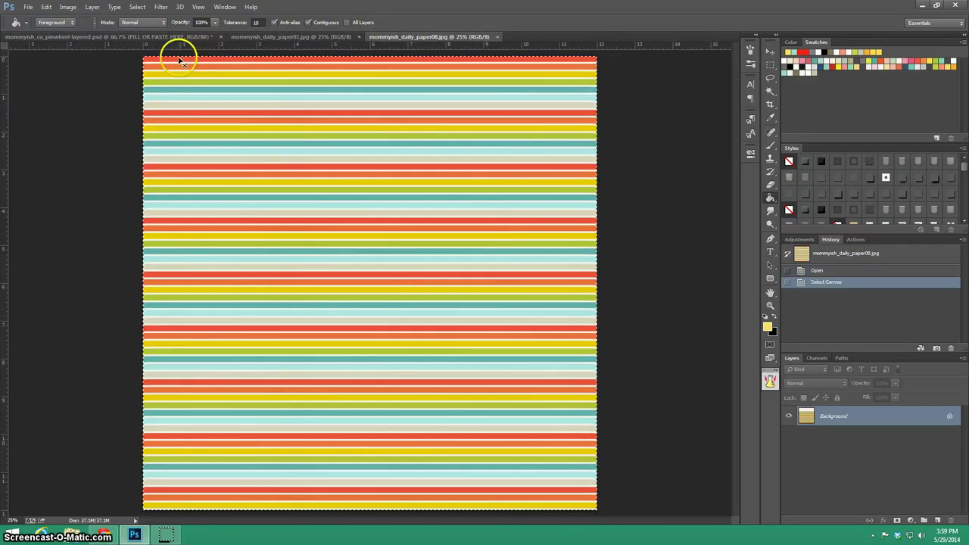
{"action": "left_click", "coordinate": [152, 37]}
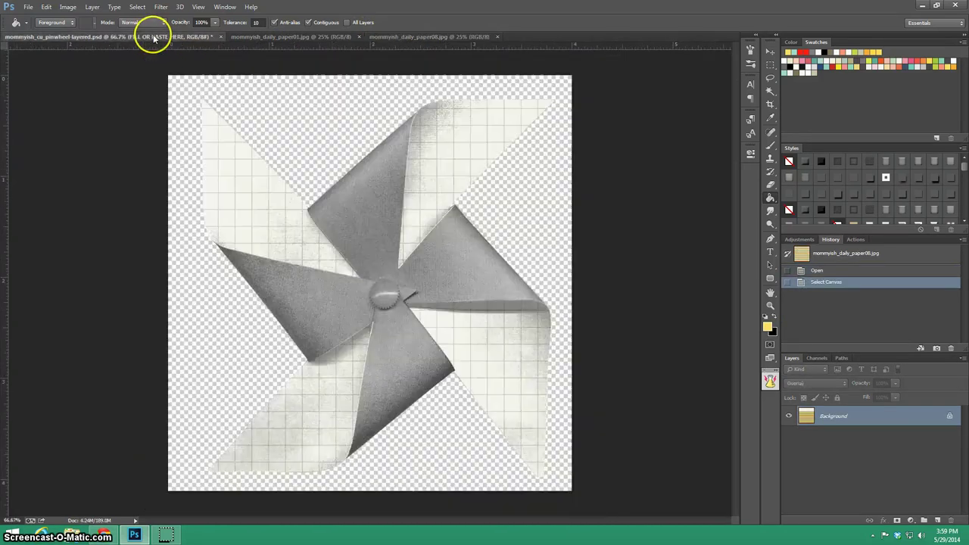
{"action": "left_click", "coordinate": [770, 52]}
{"action": "scroll", "coordinate": [840, 469], "scroll_direction": "up", "scroll_amount": 2}
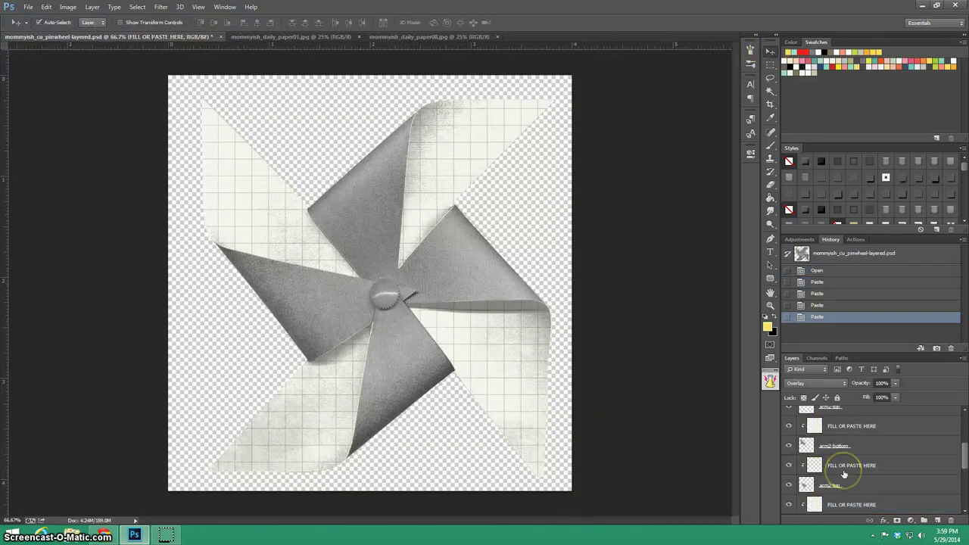
{"action": "scroll", "coordinate": [844, 474], "scroll_direction": "up", "scroll_amount": 4}
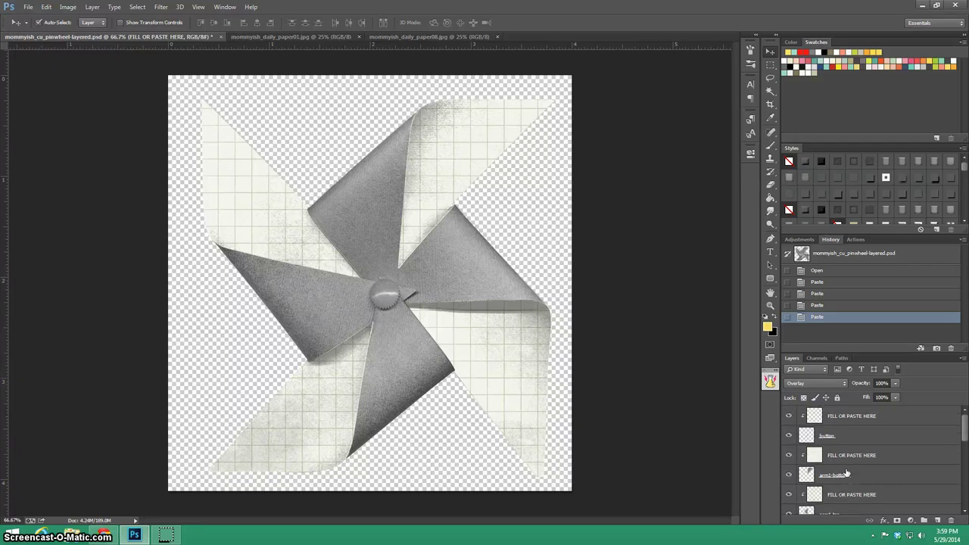
{"action": "scroll", "coordinate": [858, 482], "scroll_direction": "down", "scroll_amount": 1}
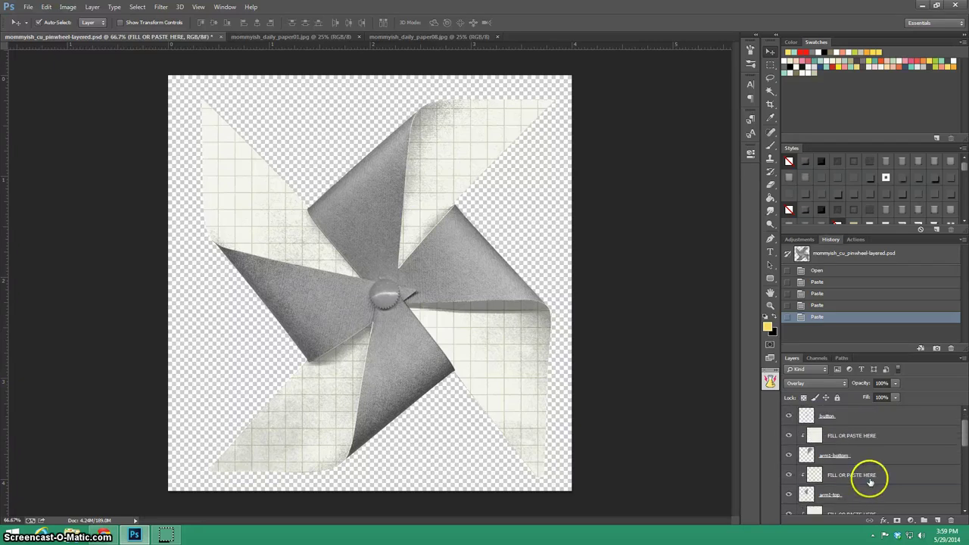
{"action": "left_click", "coordinate": [861, 475]}
{"action": "key", "text": "ctrl+v"}
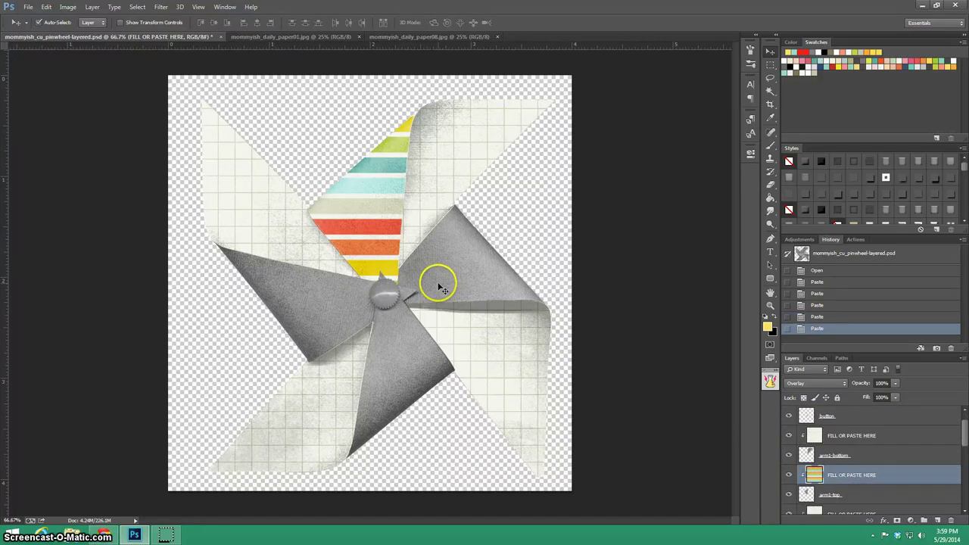
Step: Scale the pasted stripes to 50%, rotate them 52.18° diagonally, and apply the transform
{"action": "key", "text": "ctrl+t"}
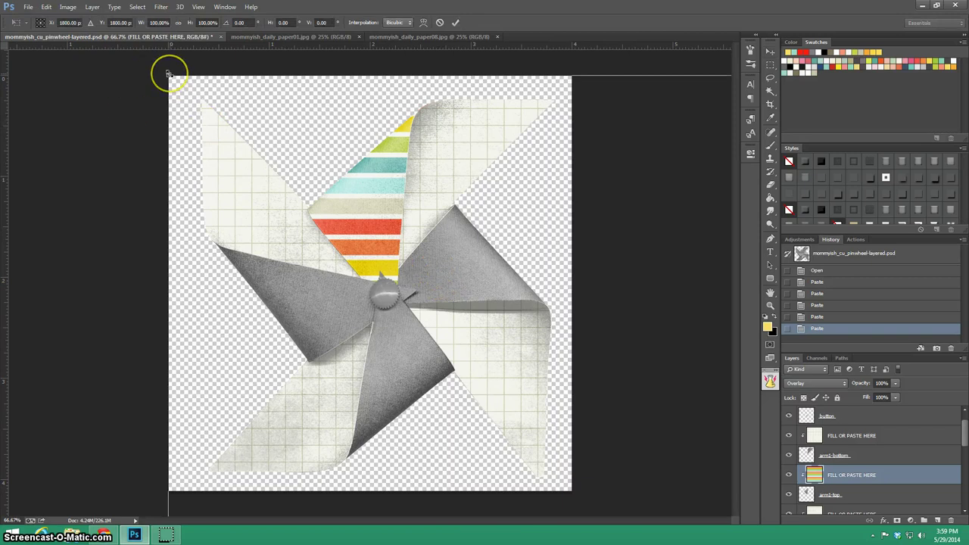
{"action": "left_click_drag", "start_coordinate": [168, 74], "coordinate": [463, 371]}
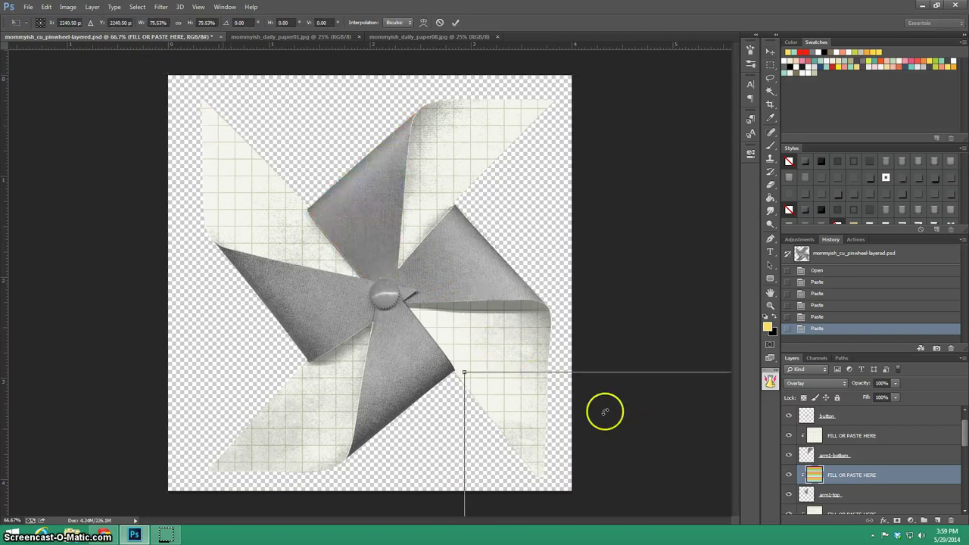
{"action": "left_click_drag", "start_coordinate": [625, 424], "coordinate": [655, 433]}
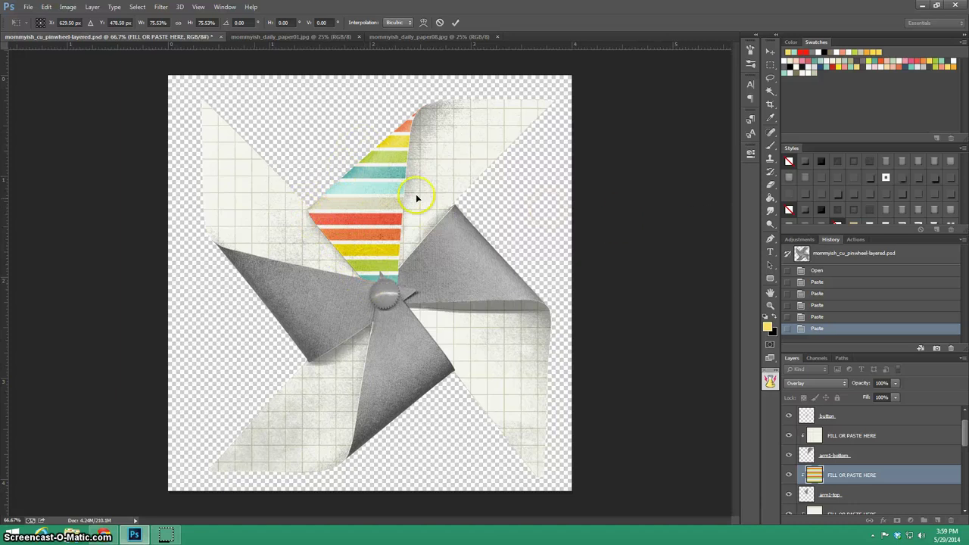
{"action": "left_click", "coordinate": [770, 50]}
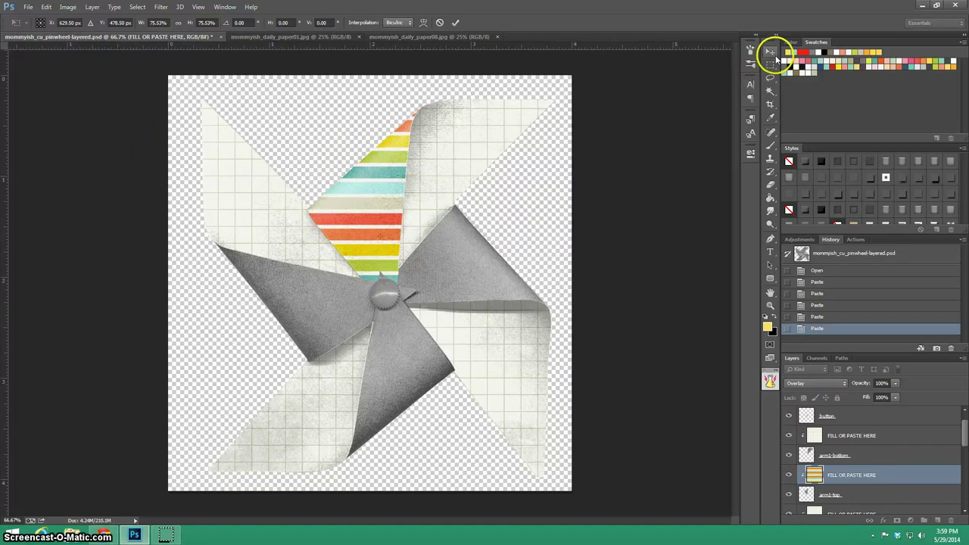
{"action": "left_click", "coordinate": [164, 23]}
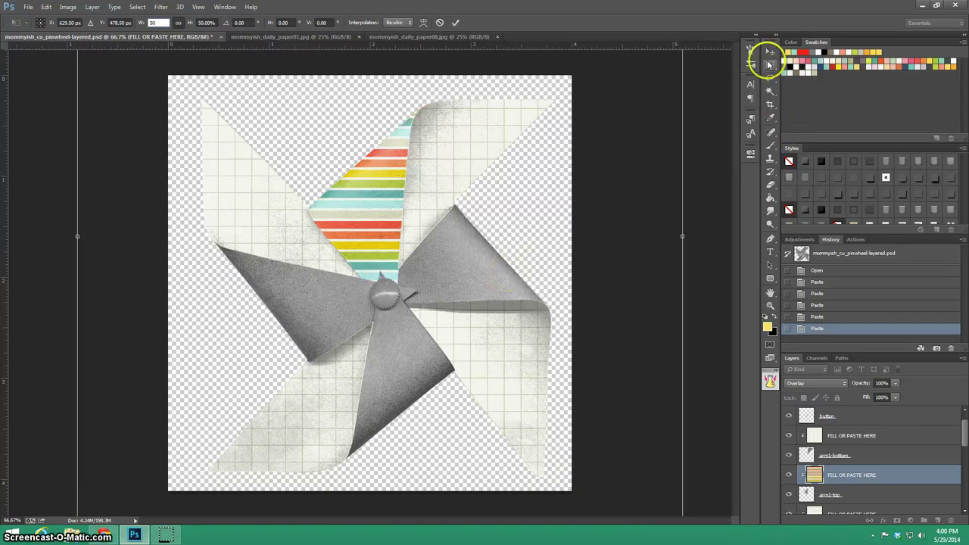
{"action": "left_click_drag", "start_coordinate": [712, 232], "coordinate": [575, 443]}
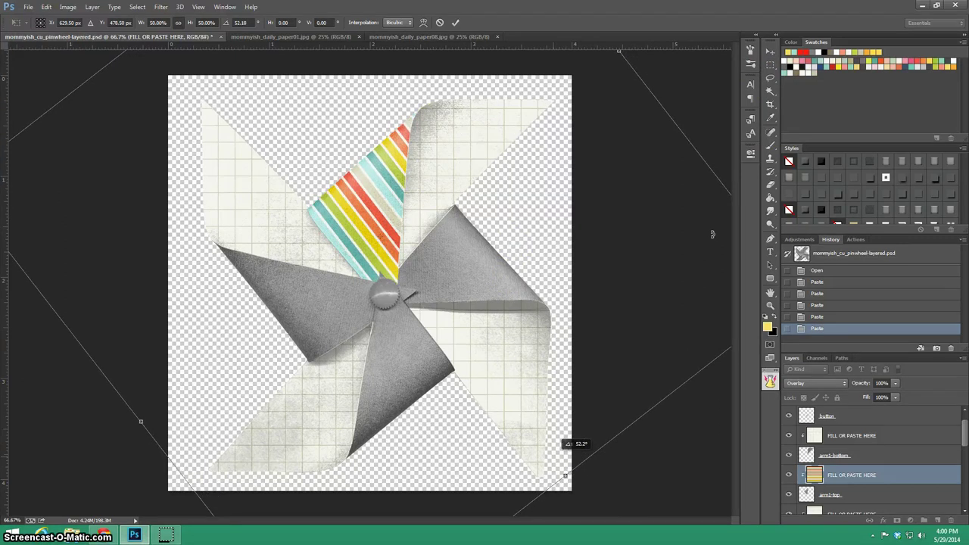
{"action": "left_click", "coordinate": [770, 51]}
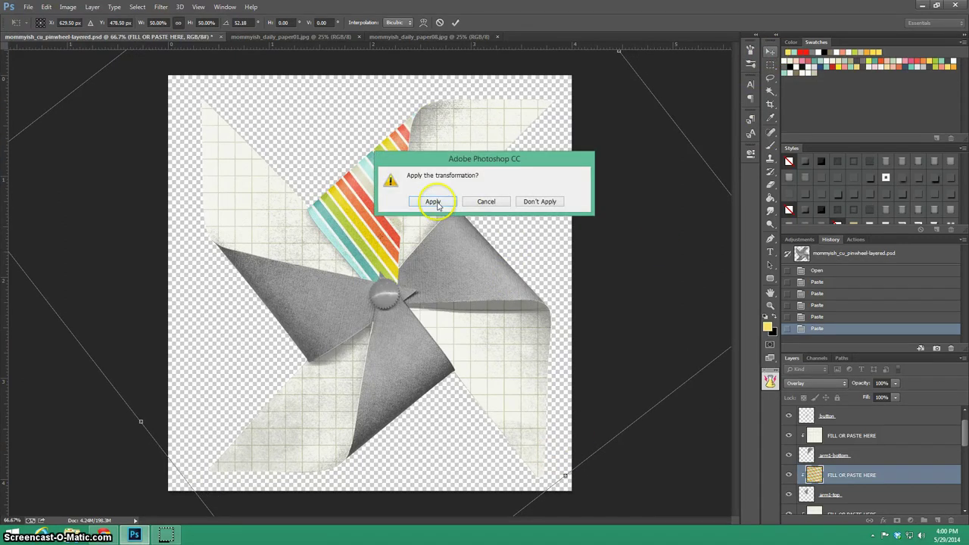
{"action": "left_click", "coordinate": [433, 202]}
Step: Paste the stripes into the arm2-top fill layer, rotated to suit the left arm, and apply
{"action": "scroll", "coordinate": [898, 477], "scroll_direction": "down", "scroll_amount": 1}
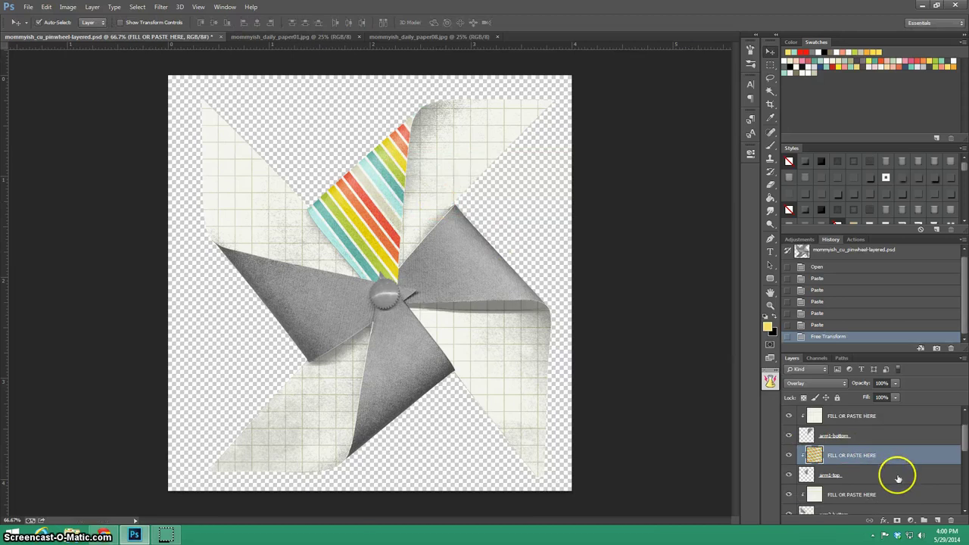
{"action": "key", "text": "ctrl+a"}
{"action": "scroll", "coordinate": [898, 458], "scroll_direction": "down", "scroll_amount": 2}
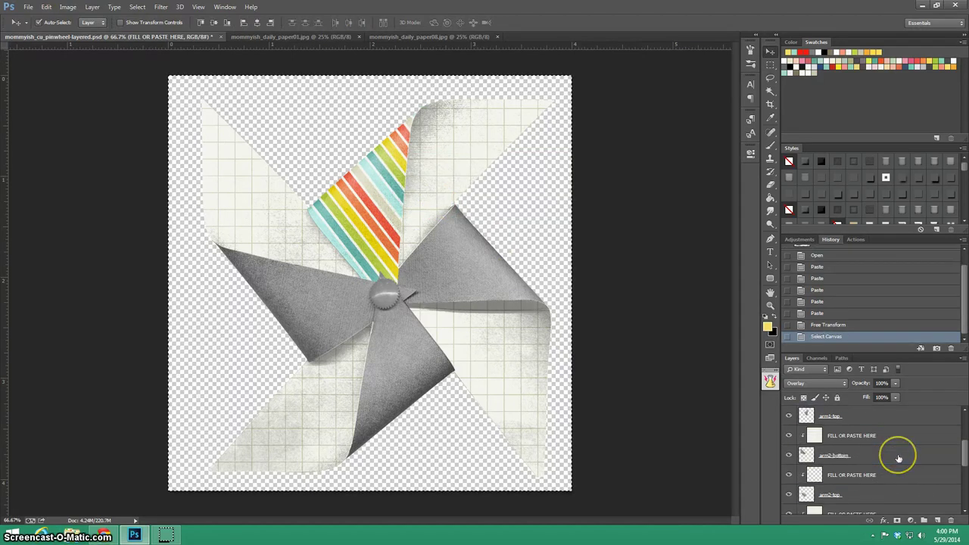
{"action": "scroll", "coordinate": [879, 462], "scroll_direction": "down", "scroll_amount": 1}
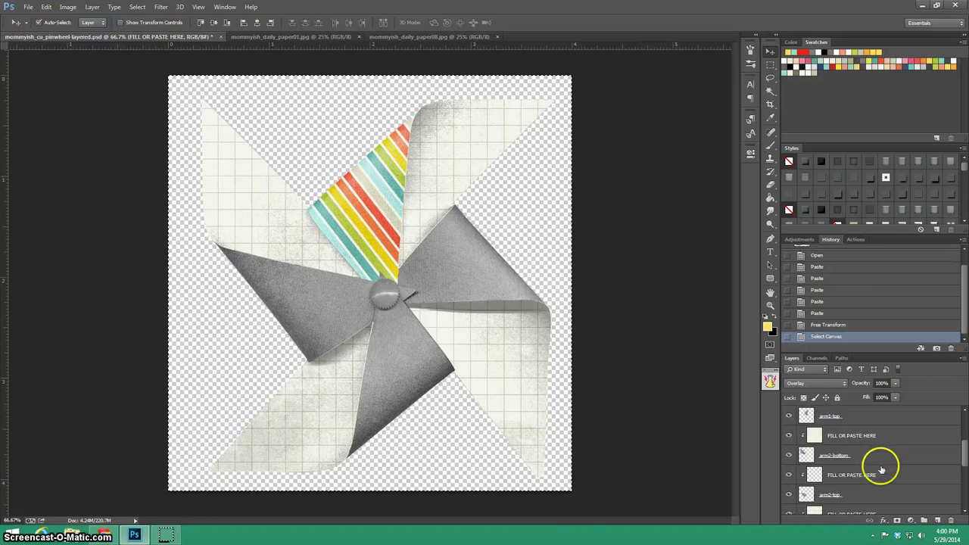
{"action": "left_click", "coordinate": [884, 474]}
{"action": "key", "text": "ctrl+v"}
{"action": "key", "text": "ctrl+t"}
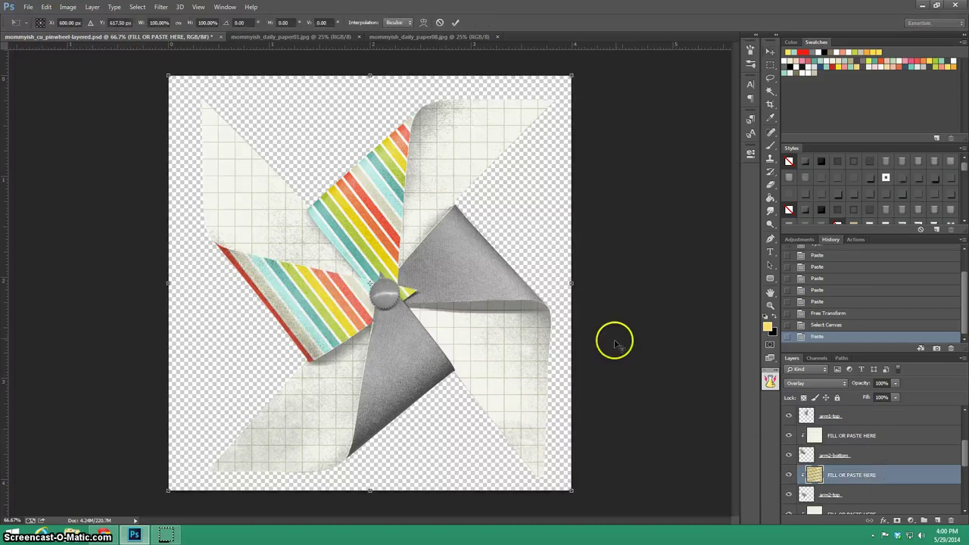
{"action": "left_click_drag", "start_coordinate": [622, 90], "coordinate": [450, 410]}
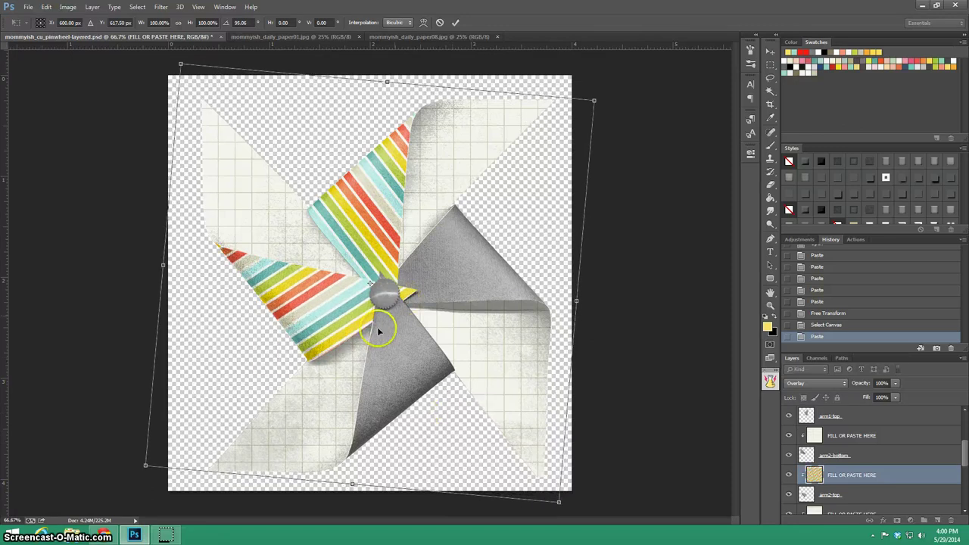
{"action": "left_click", "coordinate": [769, 53]}
{"action": "left_click", "coordinate": [431, 201]}
Step: Paste the stripes into the lower arm's fill layer, rotate slightly, shift up-left, and apply
{"action": "scroll", "coordinate": [860, 485], "scroll_direction": "down", "scroll_amount": 2}
{"action": "scroll", "coordinate": [860, 484], "scroll_direction": "down", "scroll_amount": 1}
{"action": "left_click", "coordinate": [880, 476]}
{"action": "key", "text": "ctrl+v"}
{"action": "key", "text": "ctrl+t"}
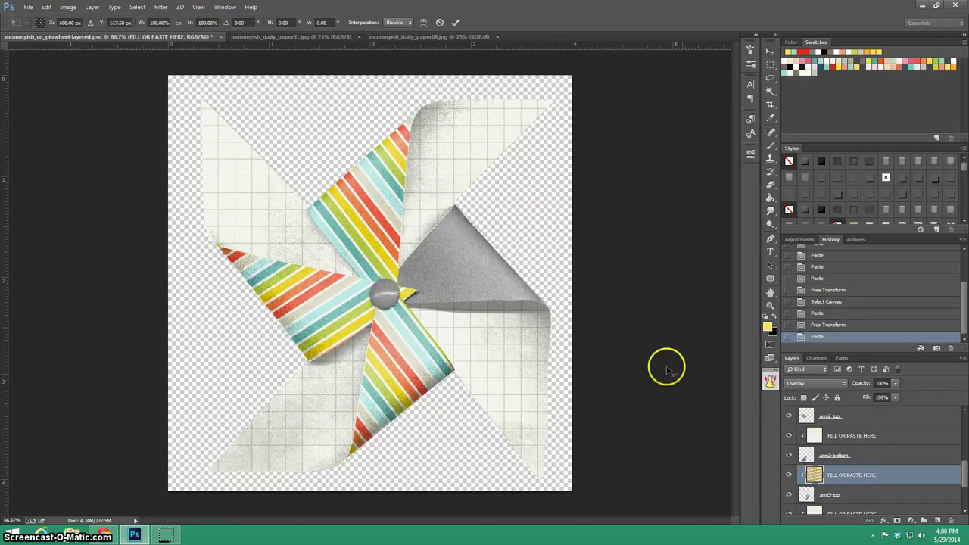
{"action": "left_click_drag", "start_coordinate": [664, 366], "coordinate": [644, 318]}
{"action": "mouse_move", "coordinate": [418, 359]}
{"action": "left_mouse_down"}
{"action": "mouse_move", "coordinate": [412, 336]}
{"action": "mouse_move", "coordinate": [459, 365]}
{"action": "mouse_move", "coordinate": [453, 342]}
{"action": "left_mouse_up"}
{"action": "left_click", "coordinate": [770, 51]}
{"action": "left_click", "coordinate": [432, 201]}
Step: Paste the stripes into the right arm-top fill layer, rotate about 64.5°, nudge into place, and apply
{"action": "scroll", "coordinate": [879, 483], "scroll_direction": "down", "scroll_amount": 3}
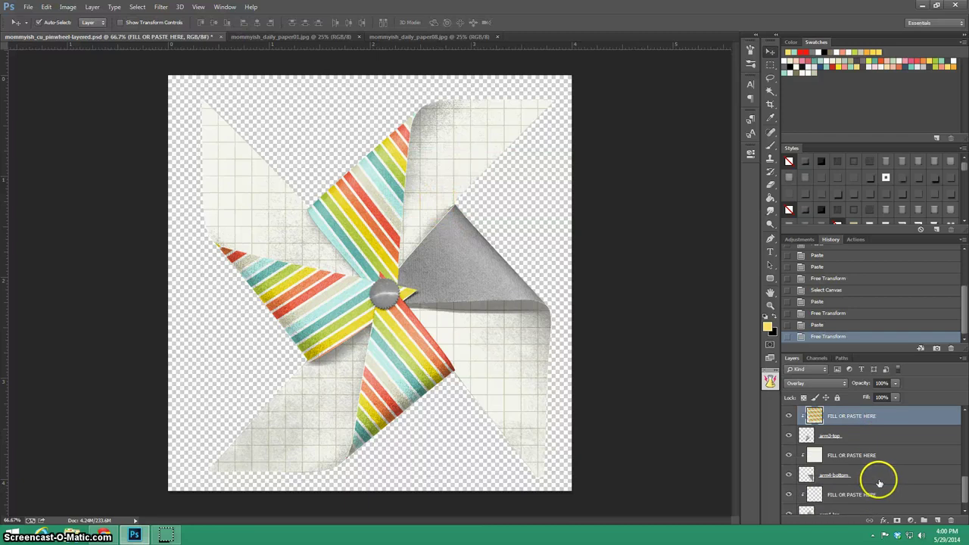
{"action": "left_click", "coordinate": [879, 496]}
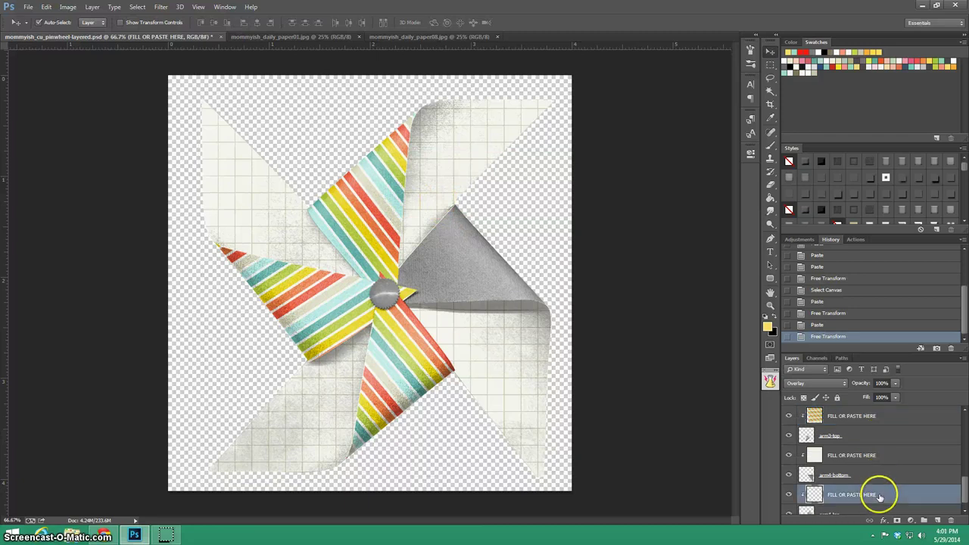
{"action": "key", "text": "ctrl+v"}
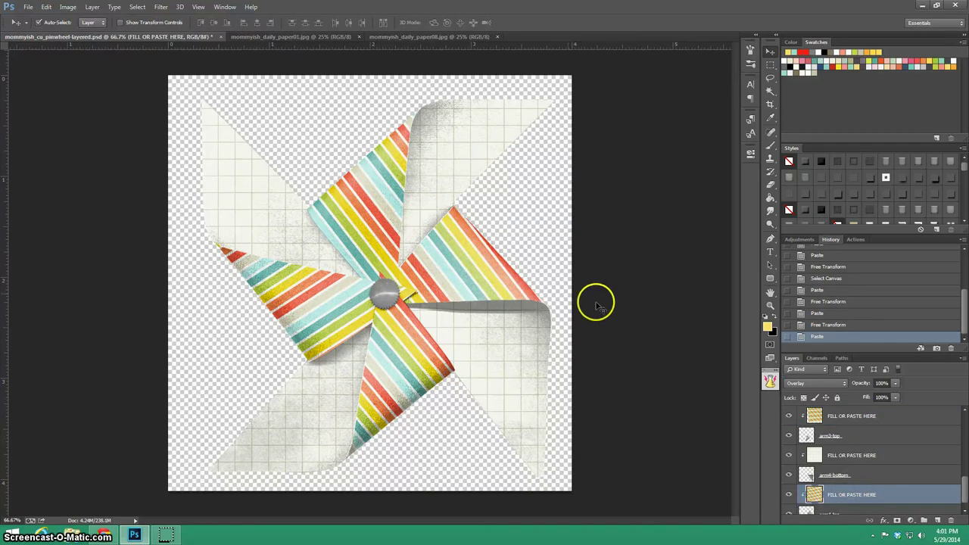
{"action": "key", "text": "ctrl+t"}
{"action": "left_click_drag", "start_coordinate": [629, 177], "coordinate": [476, 457]}
{"action": "left_click_drag", "start_coordinate": [463, 212], "coordinate": [460, 262]}
{"action": "left_click", "coordinate": [391, 286]}
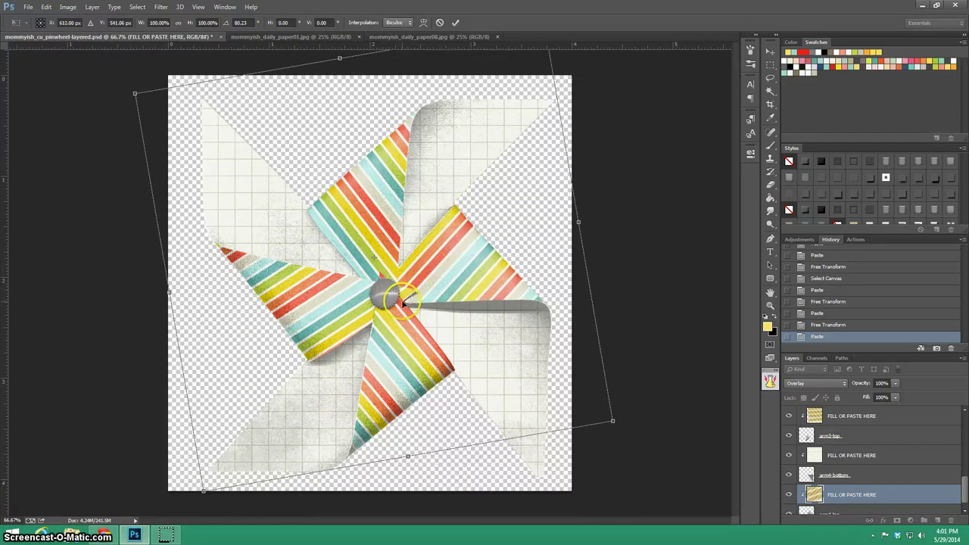
{"action": "left_click", "coordinate": [769, 52]}
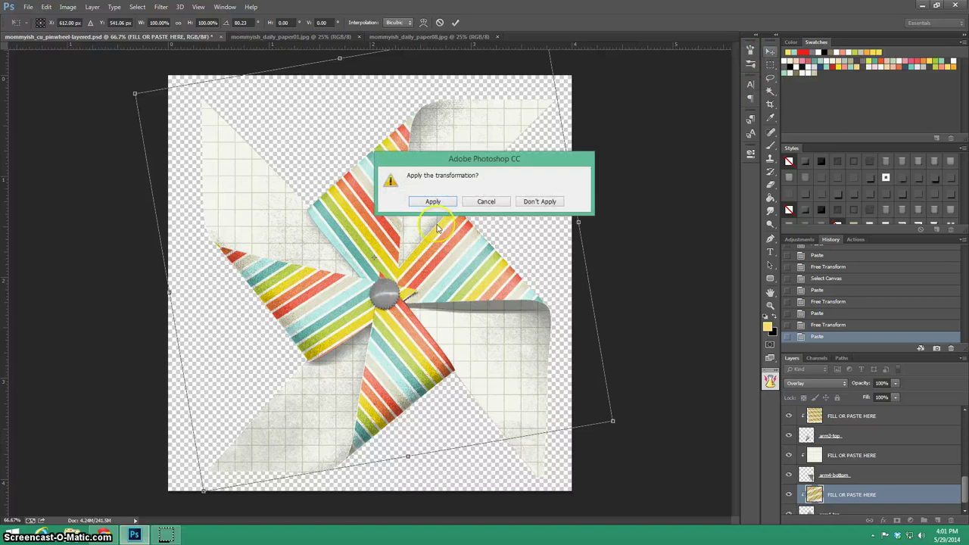
{"action": "left_click", "coordinate": [428, 201]}
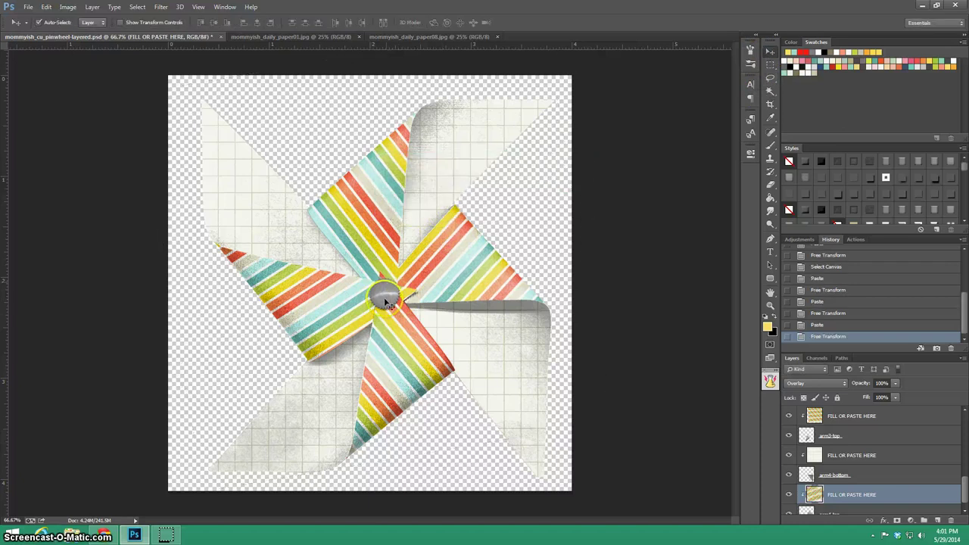
{"action": "scroll", "coordinate": [844, 432], "scroll_direction": "up", "scroll_amount": 5}
Step: Paint-bucket the centre button's FILL OR PASTE HERE layer with the yellow foreground colour
{"action": "left_click", "coordinate": [847, 415]}
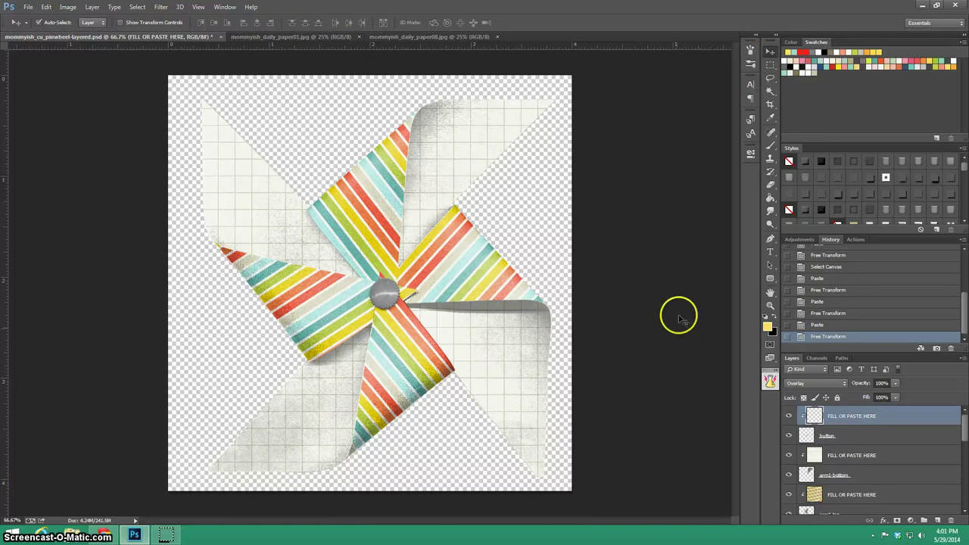
{"action": "left_click", "coordinate": [770, 199]}
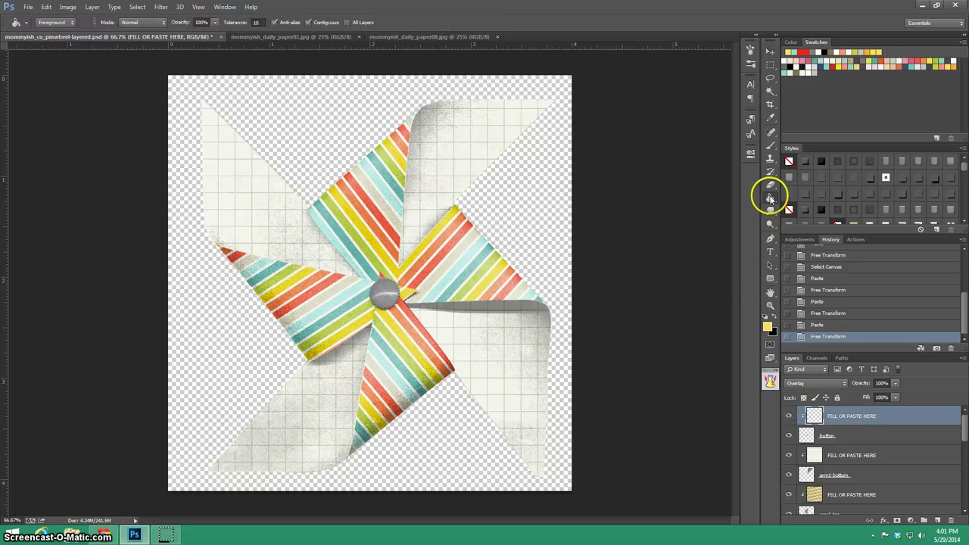
{"action": "left_click", "coordinate": [383, 294]}
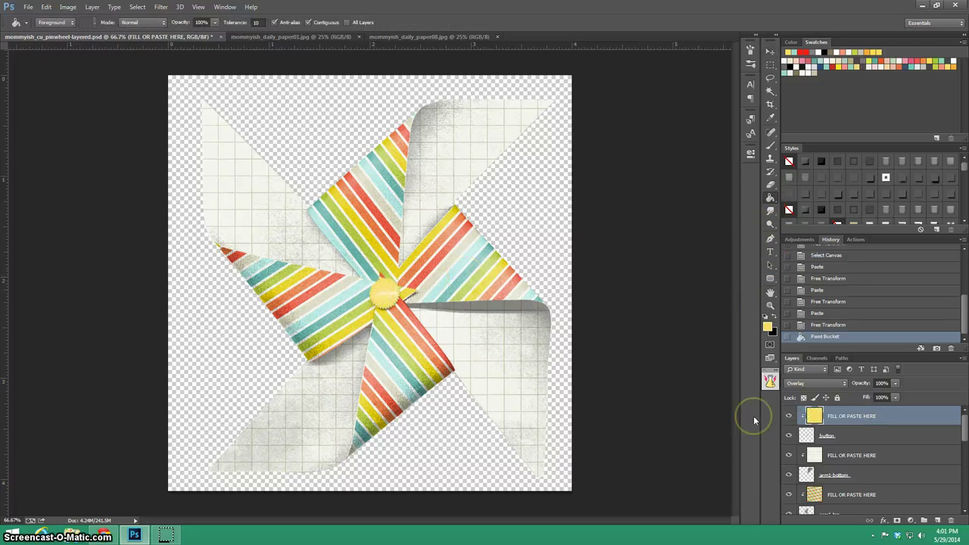
{"action": "left_click_drag", "start_coordinate": [824, 415], "coordinate": [881, 418]}
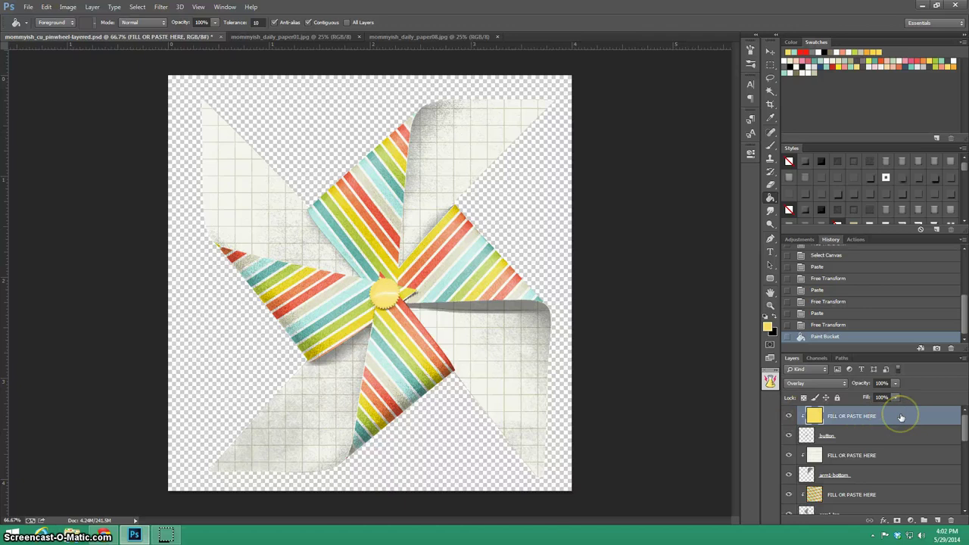
Step: Set the canvas size to 12 × 12 inches via Image > Canvas Size
{"action": "left_click", "coordinate": [67, 7]}
{"action": "left_click", "coordinate": [97, 90]}
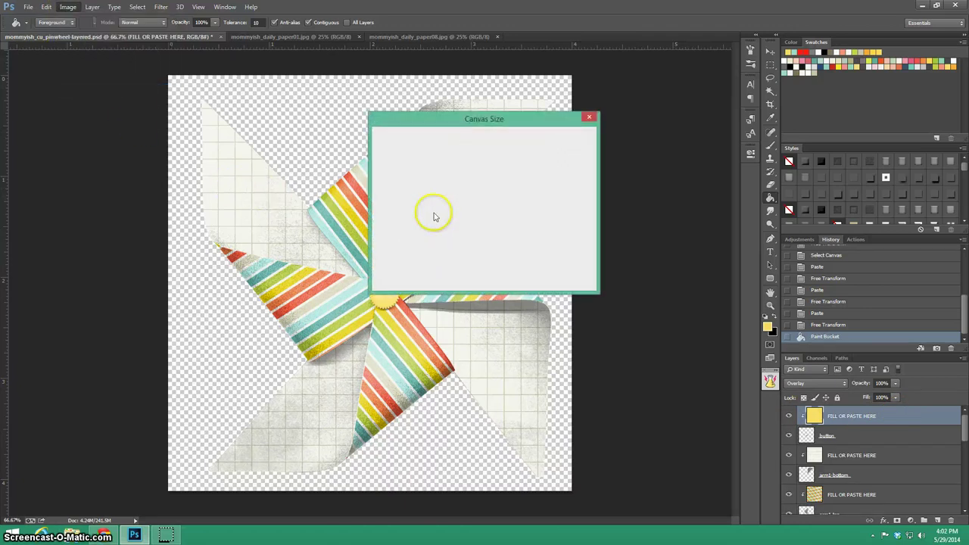
{"action": "type", "text": "12"}
{"action": "key", "text": "Tab"}
{"action": "type", "text": "12"}
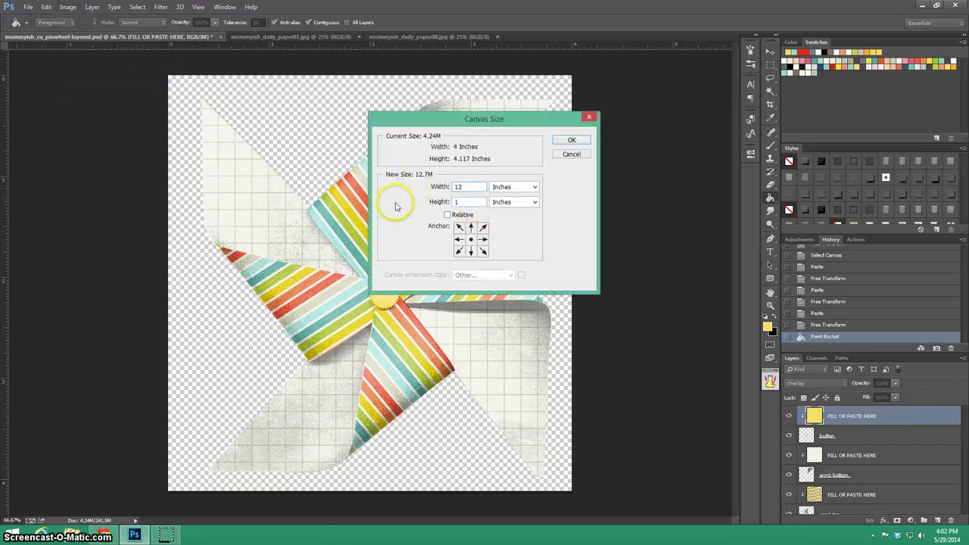
{"action": "left_click", "coordinate": [572, 141]}
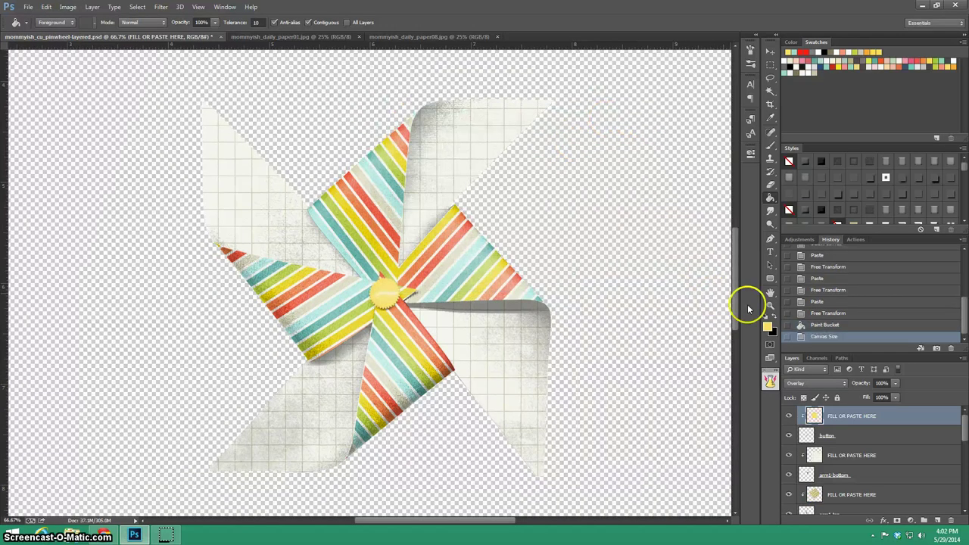
Step: Fit the enlarged canvas on screen and select the bottom arm4-top layer
{"action": "left_click", "coordinate": [770, 305]}
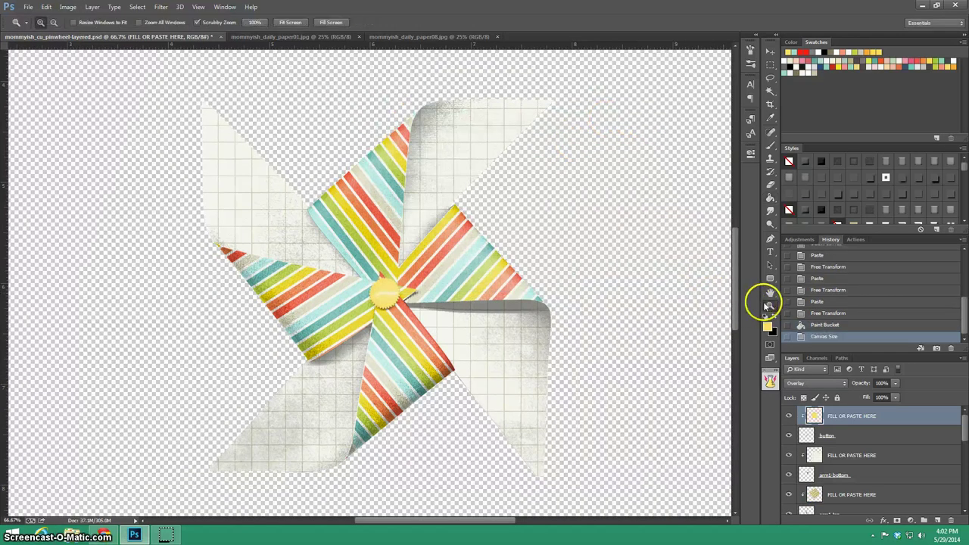
{"action": "left_click", "coordinate": [290, 23]}
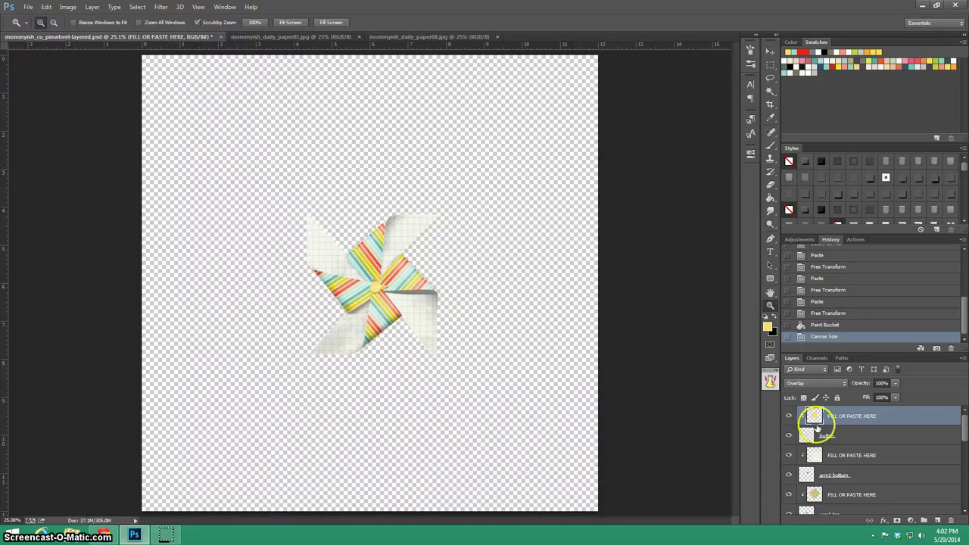
{"action": "scroll", "coordinate": [894, 439], "scroll_direction": "down", "scroll_amount": 5}
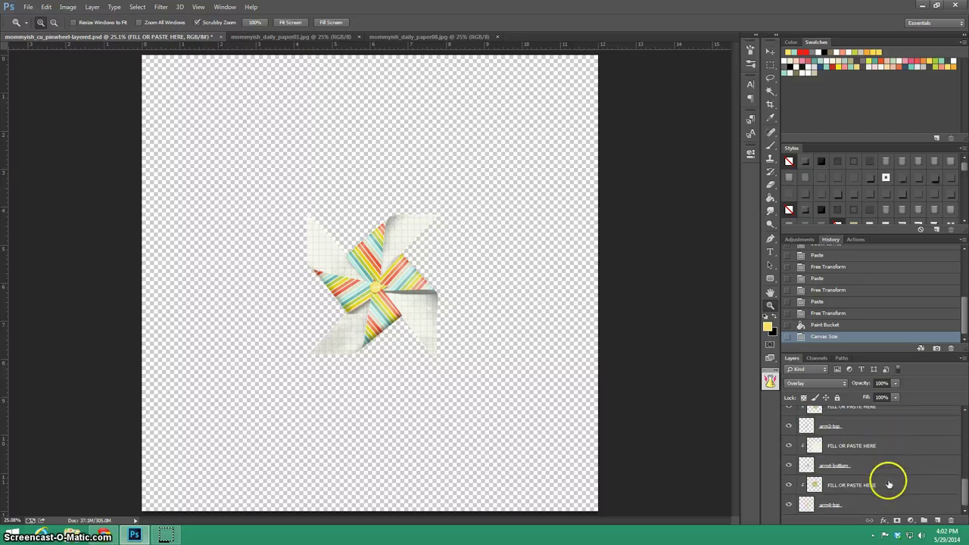
{"action": "left_click", "coordinate": [876, 506]}
{"action": "scroll", "coordinate": [874, 500], "scroll_direction": "up", "scroll_amount": 5}
Step: Select all the pinwheel layers and merge them into one
{"action": "left_click", "coordinate": [875, 416], "text": "shift"}
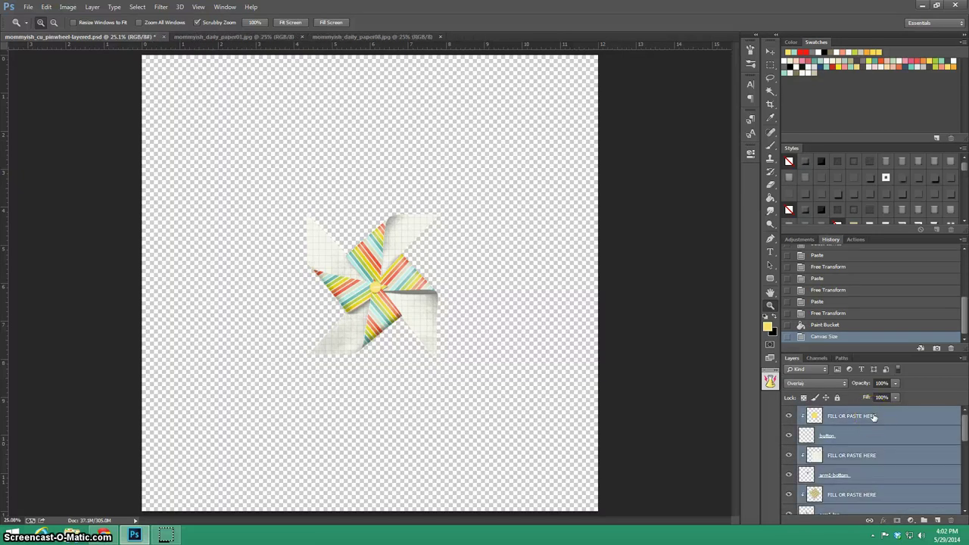
{"action": "right_click", "coordinate": [874, 416]}
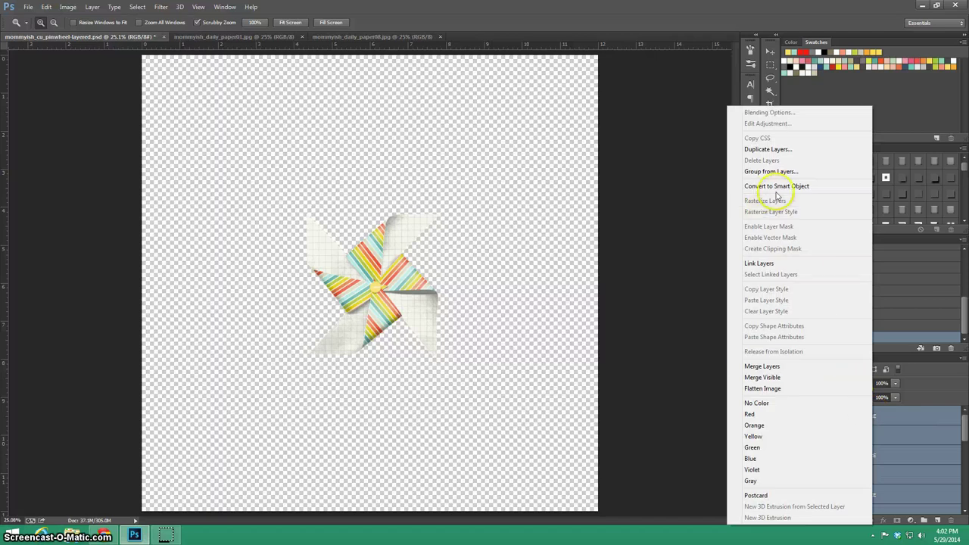
{"action": "left_click", "coordinate": [793, 367]}
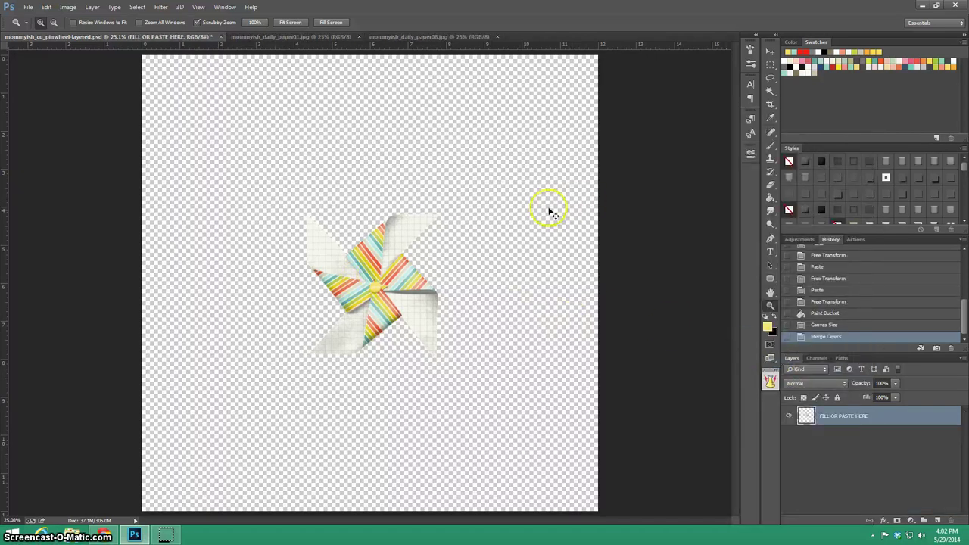
Step: Scale the merged pinwheel to about 61%, apply, and reposition it on the canvas
{"action": "key", "text": "ctrl+t"}
{"action": "left_click_drag", "start_coordinate": [437, 214], "coordinate": [389, 269]}
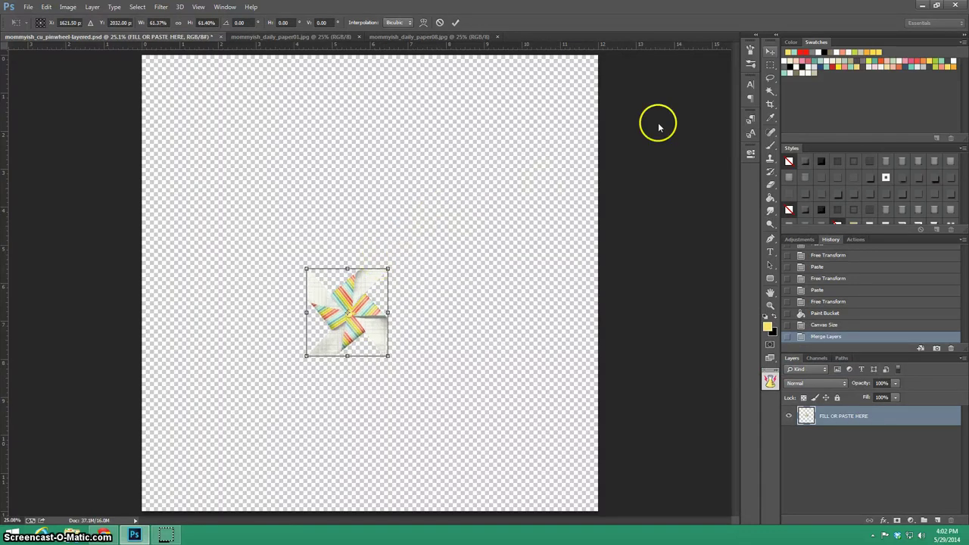
{"action": "left_click", "coordinate": [769, 51]}
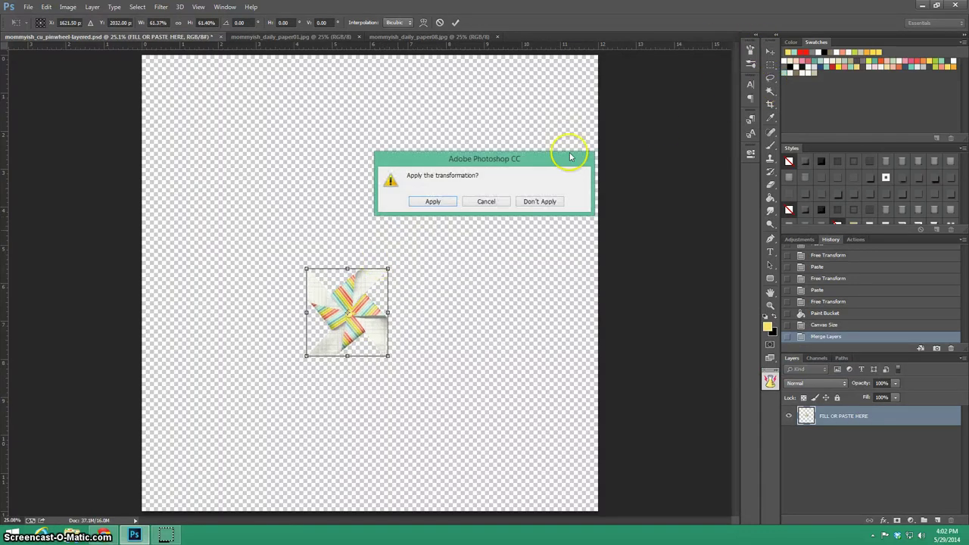
{"action": "left_click", "coordinate": [430, 201]}
{"action": "left_click_drag", "start_coordinate": [352, 302], "coordinate": [448, 231]}
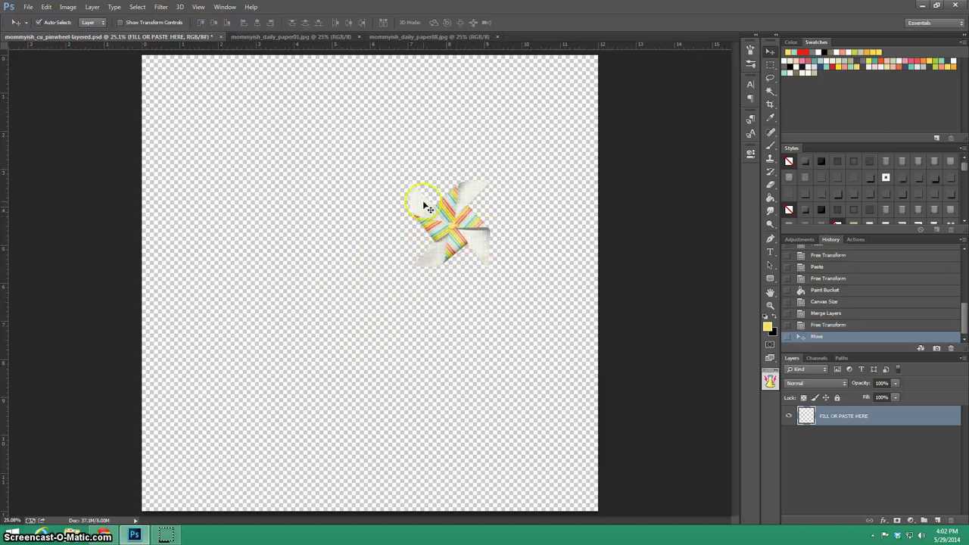
{"action": "left_click_drag", "start_coordinate": [439, 227], "coordinate": [355, 234]}
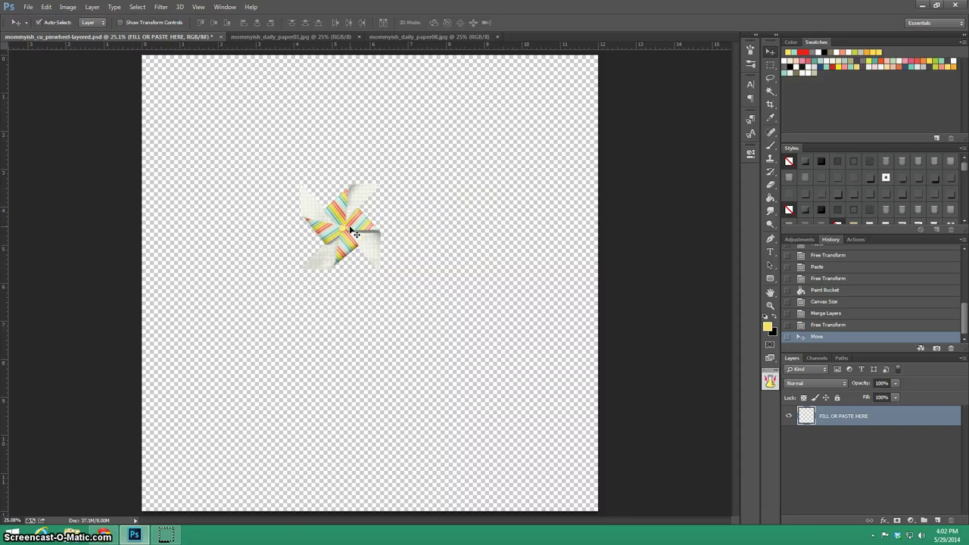
Step: Step back in History past the move, Free Transform and Merge Layers to Canvas Size
{"action": "left_click", "coordinate": [827, 326]}
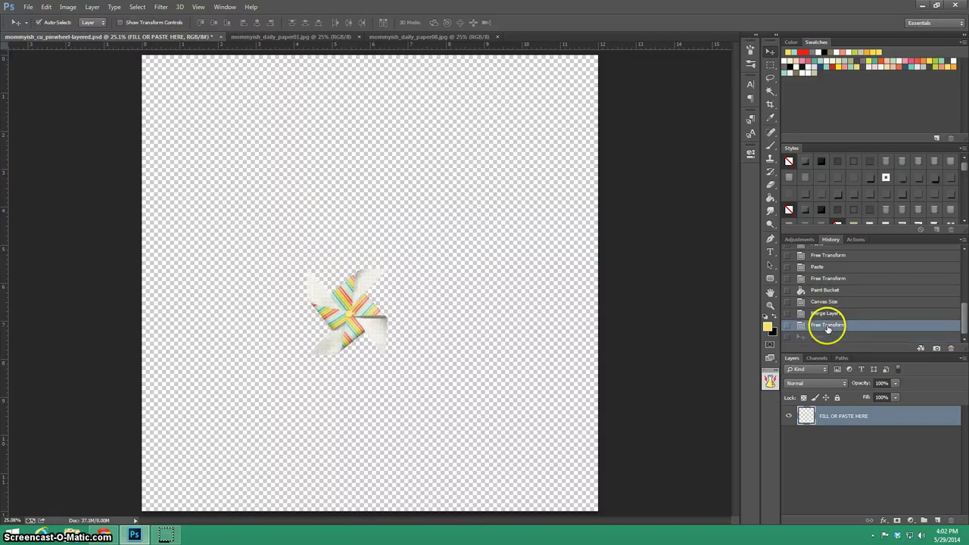
{"action": "left_click", "coordinate": [833, 312]}
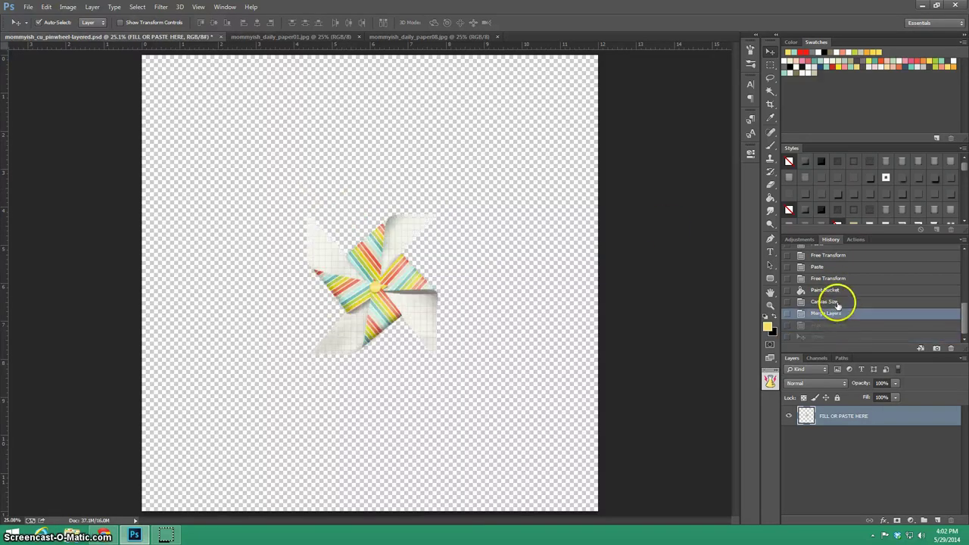
{"action": "left_click", "coordinate": [833, 302]}
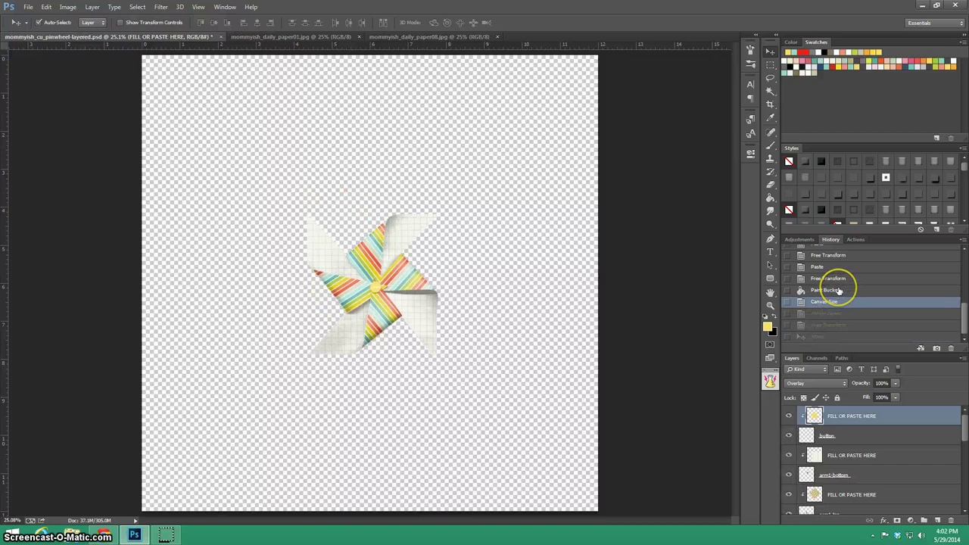